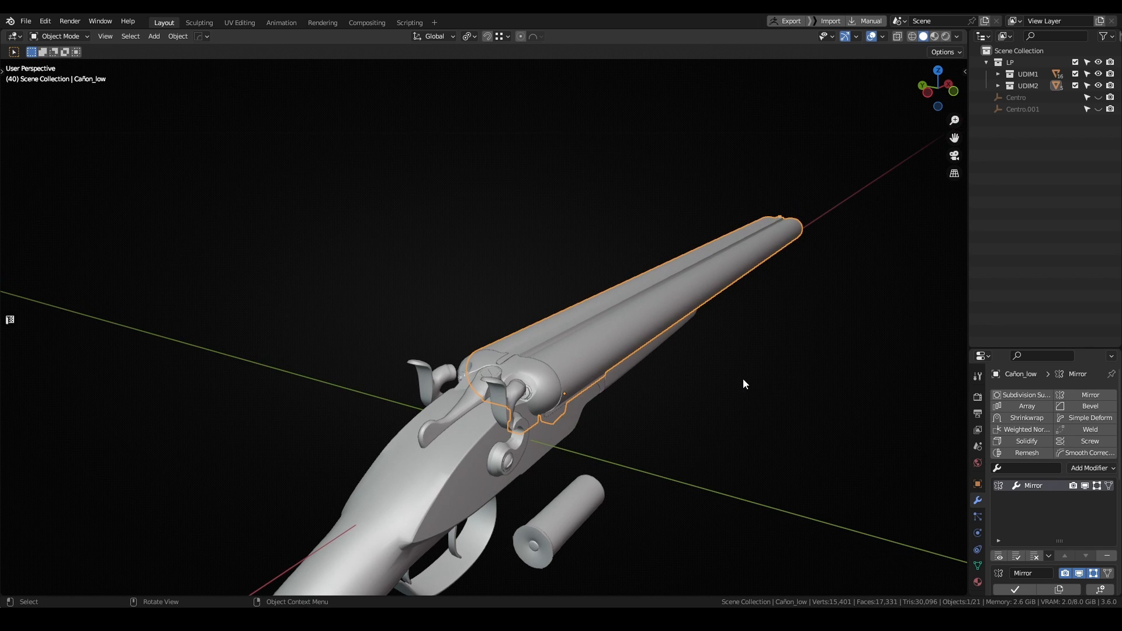
Step: Toggle the viewport display of the Mirror modifiers on the shotgun parts to compare the mirrored and unmirrored geometry
left_click(1085, 486)
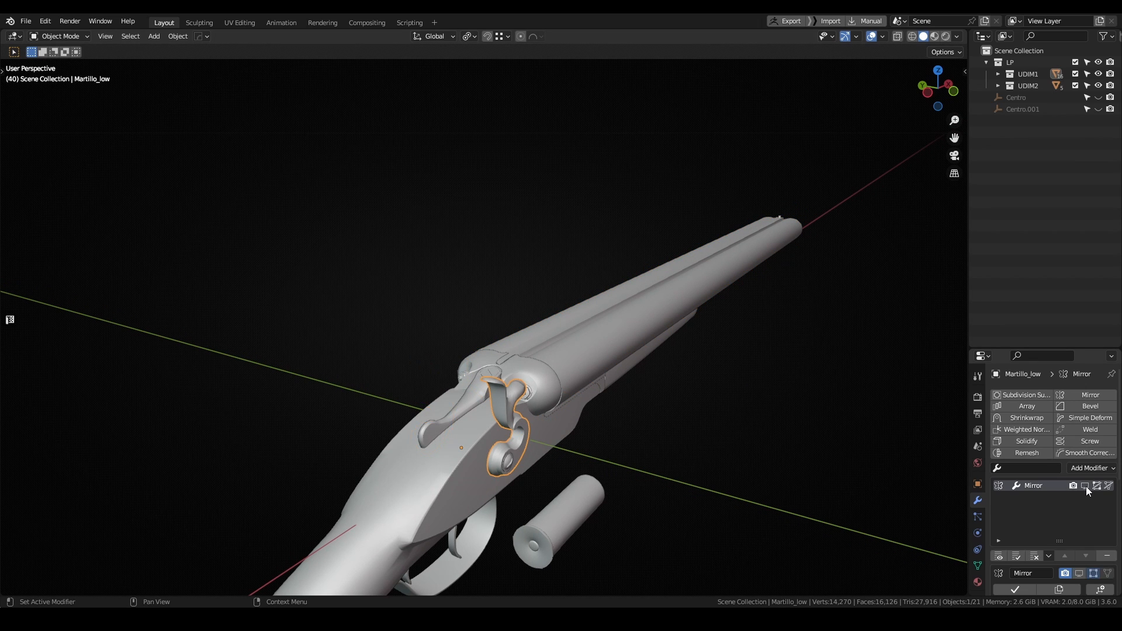
left_click(1085, 487)
middle_click_drag(1035, 488, 830, 402)
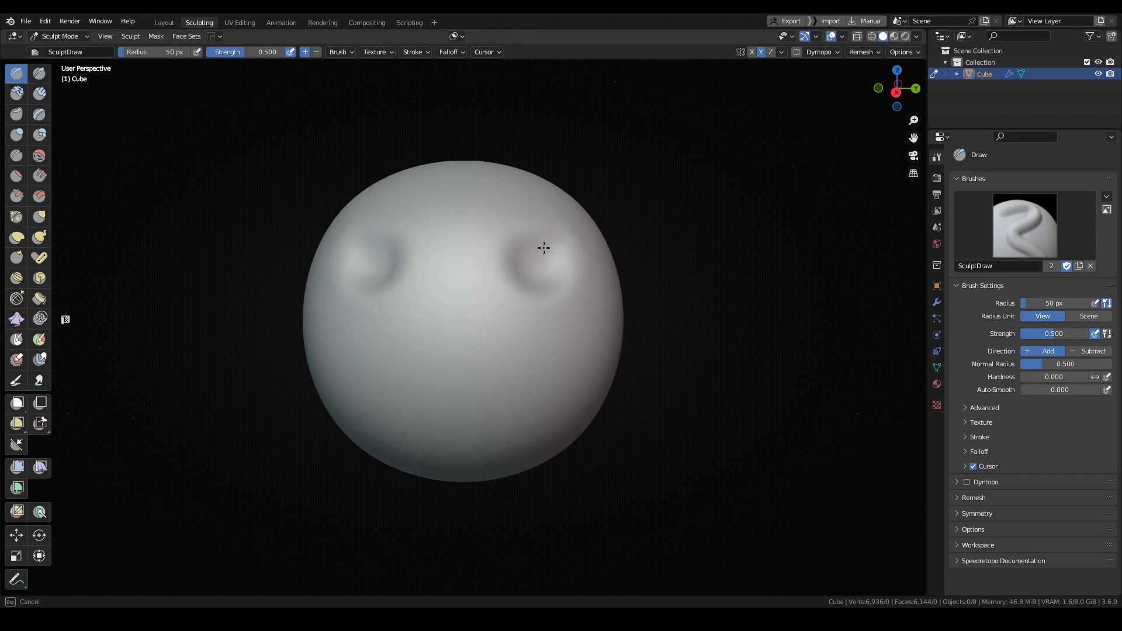
Step: Sculpt a Draw stroke across the rounded cube's face with Y symmetry at strength 0.500 and a 50 px radius
mouse_move(465, 399)
left_mouse_down()
mouse_move(508, 413)
mouse_move(544, 405)
mouse_move(558, 369)
left_mouse_up()
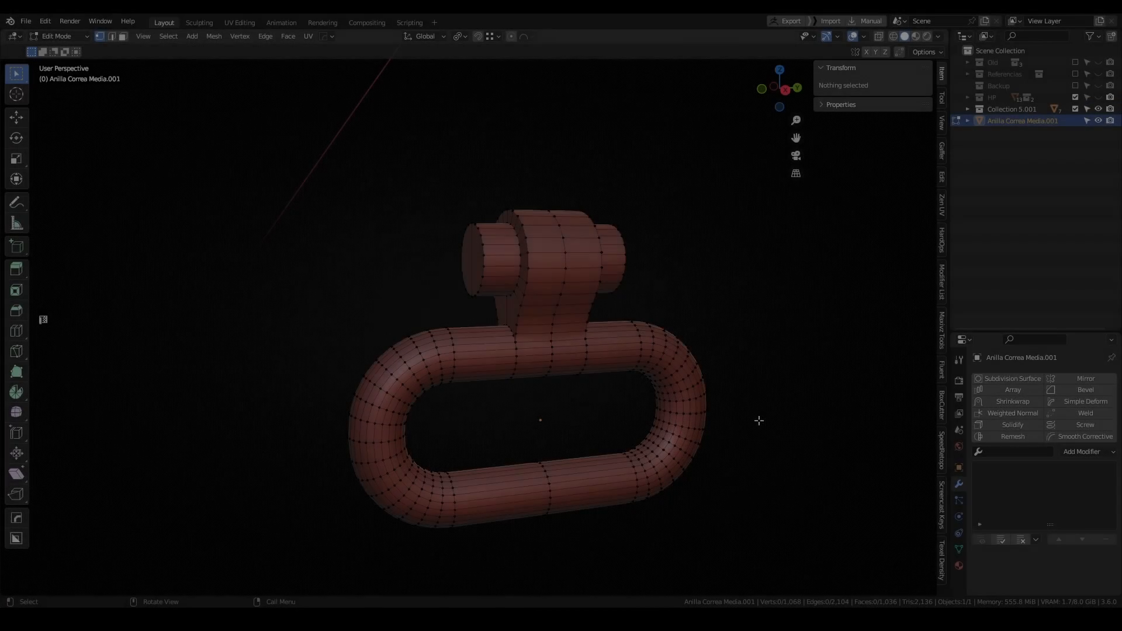
Step: Select all vertices of the strap ring's right bend through the mesh and move them outward along the global Y axis
mouse_move(759, 421)
middle_mouse_down()
mouse_move(742, 421)
mouse_move(739, 406)
mouse_move(758, 408)
middle_mouse_up()
mouse_move(758, 408)
middle_mouse_down("shift")
mouse_move(732, 406)
mouse_move(753, 412)
middle_mouse_up("shift")
key("z")
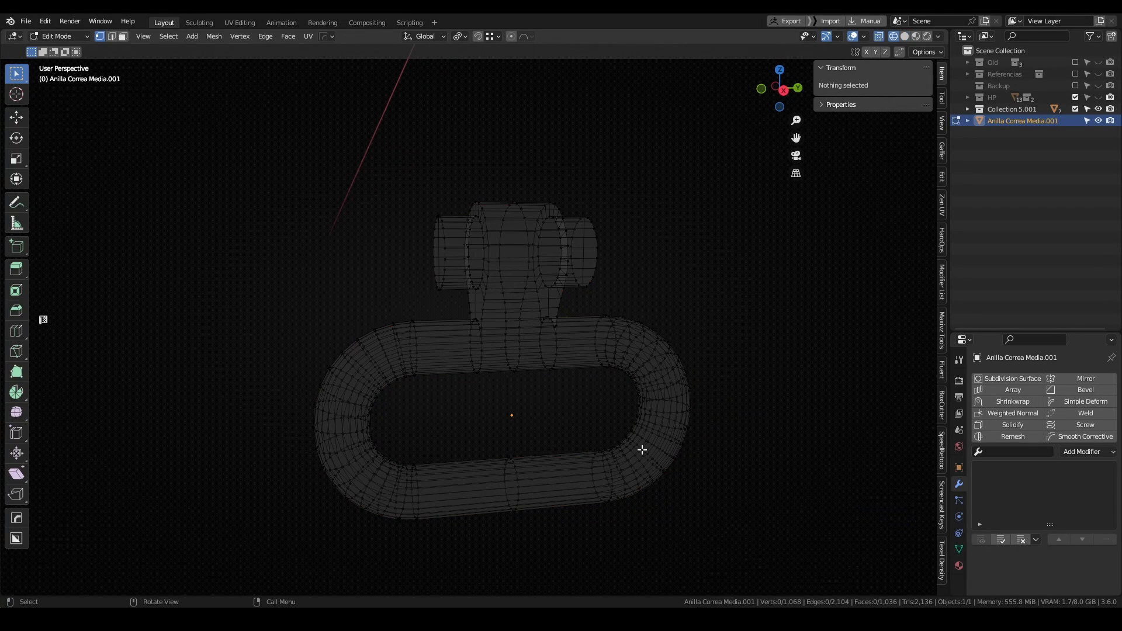
left_click_drag(636, 355, 754, 574)
key("shift+z")
key("g")
key("y")
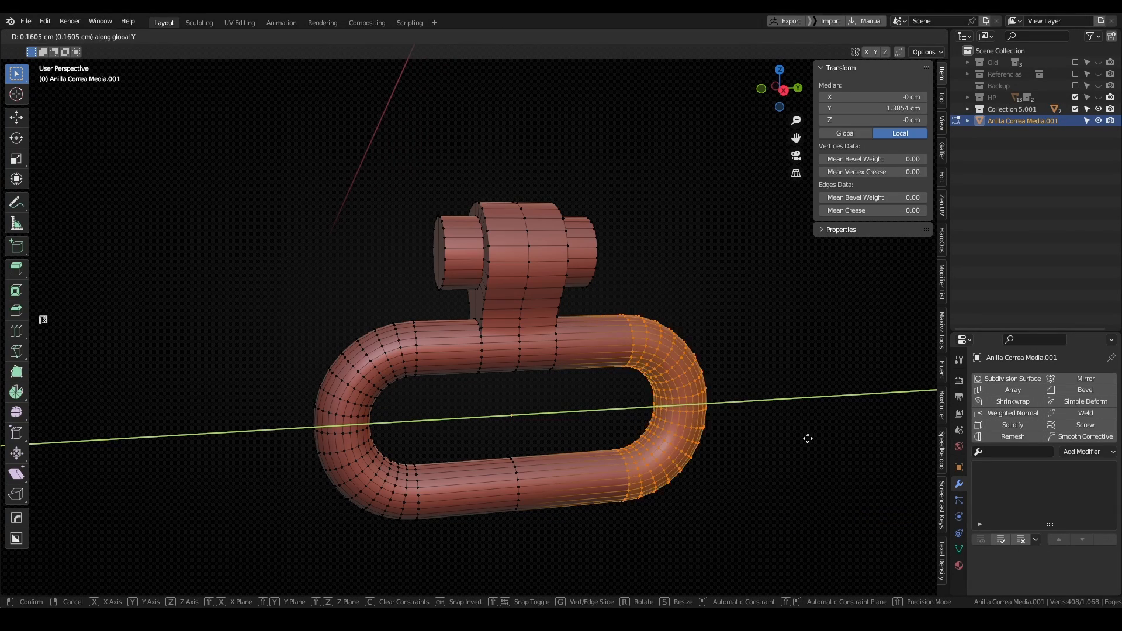
left_click(836, 437)
Step: Select the vertices of the strap ring's left bend and move them outward along the global Y axis
key("shift+z")
left_click_drag(241, 279, 435, 519)
key("shift+z")
key("g")
key("y")
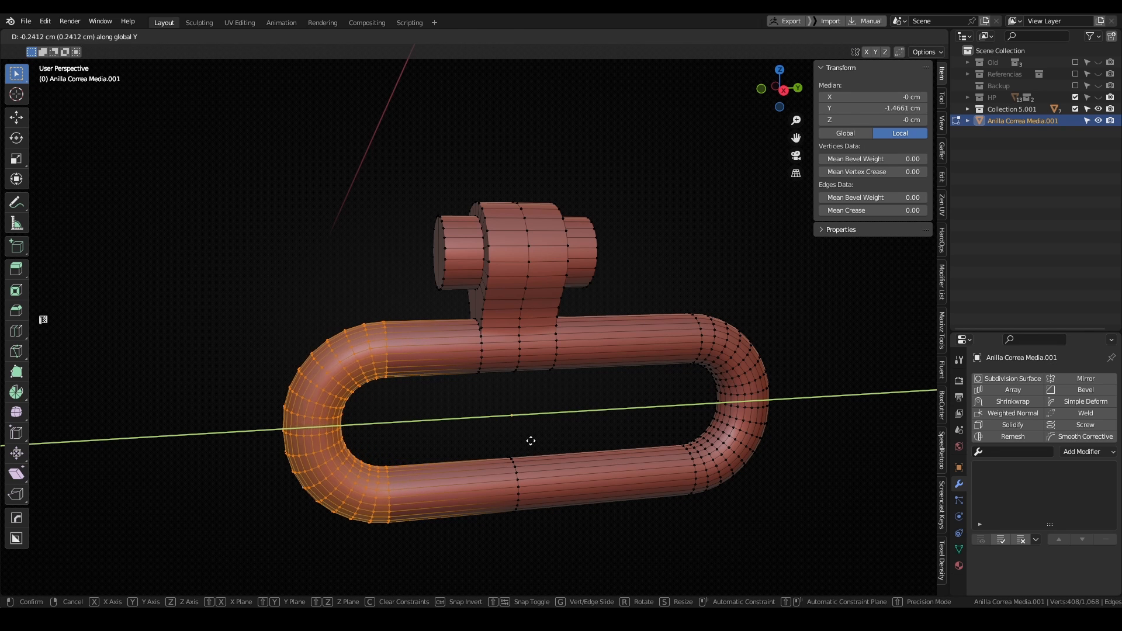
left_click(527, 441)
Step: Undo the separate moves of the strap ring's left and right bends
key("ctrl+z")
key("ctrl+z")
key("ctrl+z")
key("ctrl+z")
key("ctrl+z")
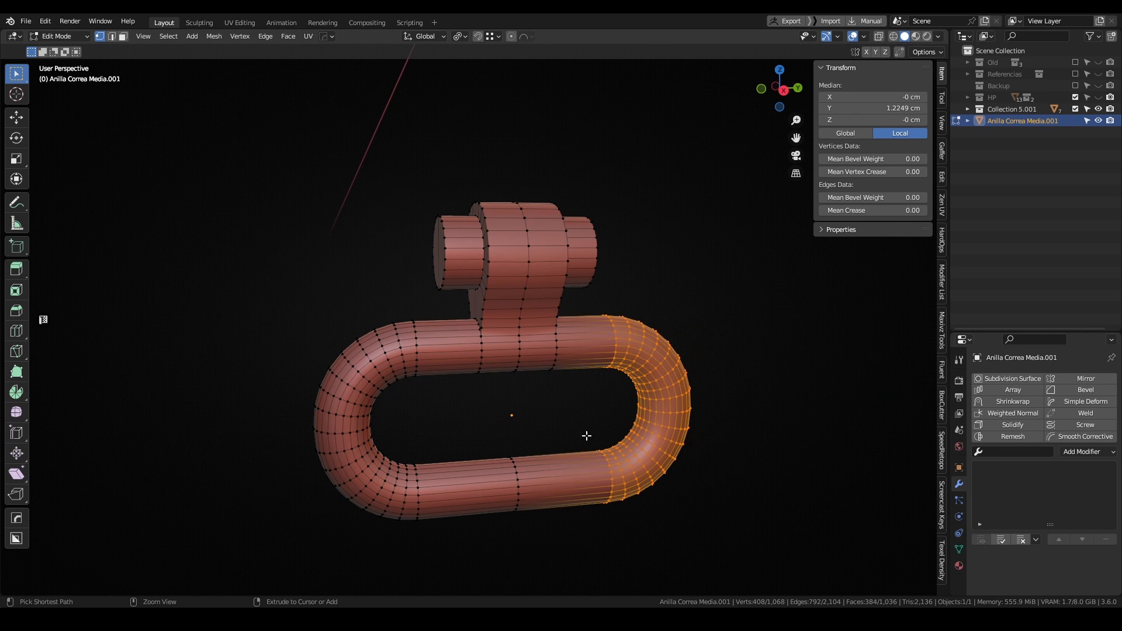
Step: Delete all faces on the positive Y half of the strap ring and return to Object Mode
key("Tab")
middle_click_drag(580, 393, 624, 406)
key("Tab")
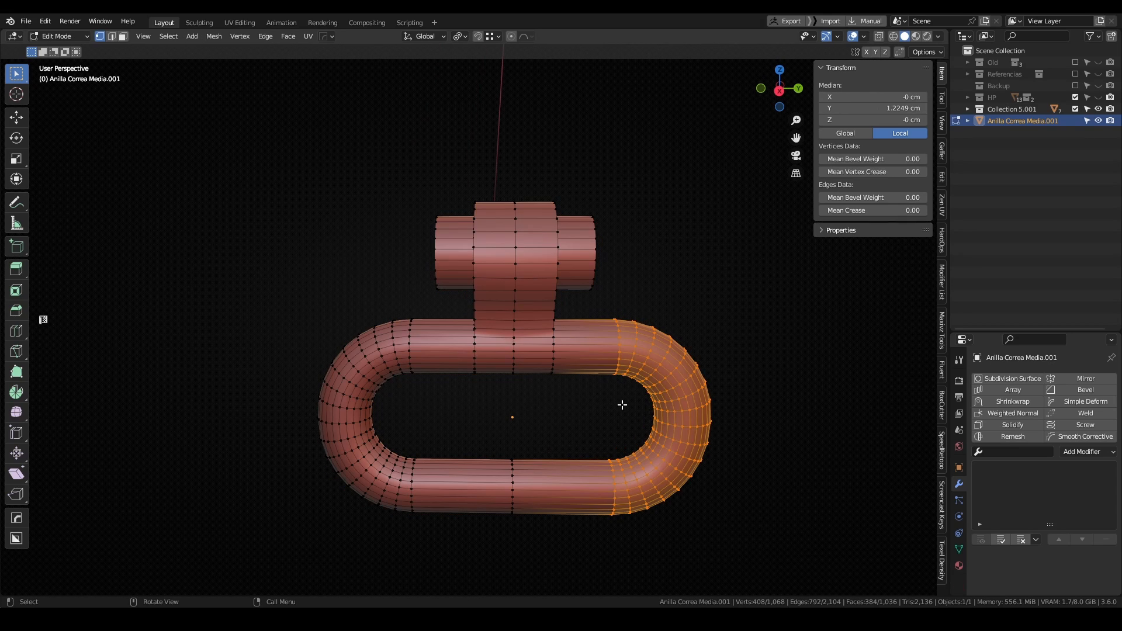
key("3")
key("z")
left_click_drag(520, 154, 812, 499)
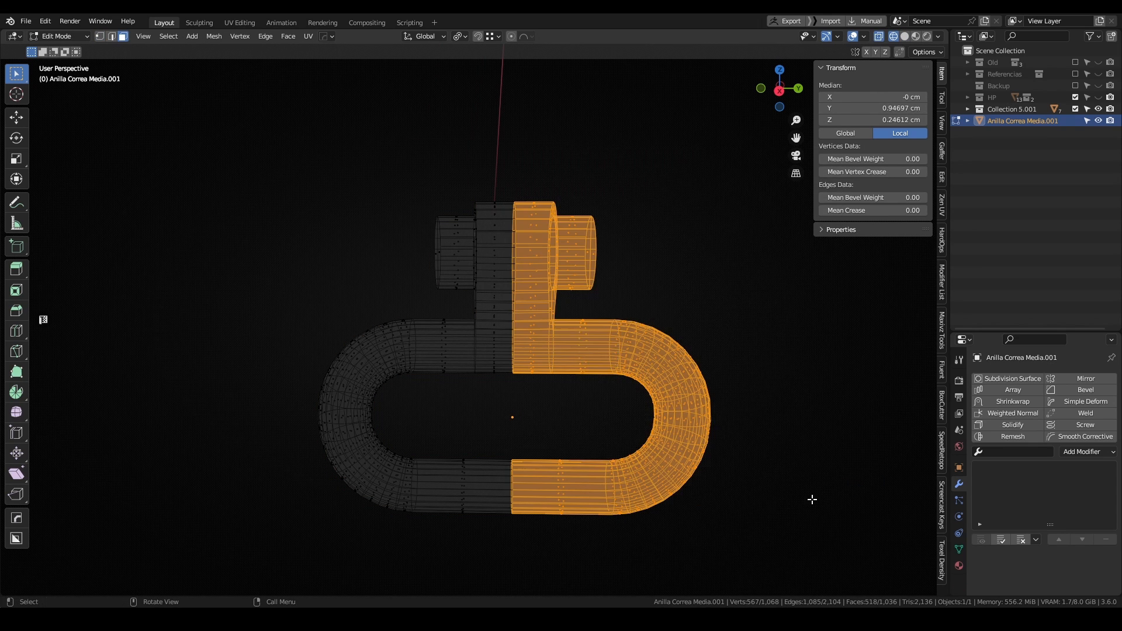
key("x")
left_click(644, 348)
key("z")
left_click(667, 348)
key("Tab")
middle_click_drag(576, 350, 583, 377)
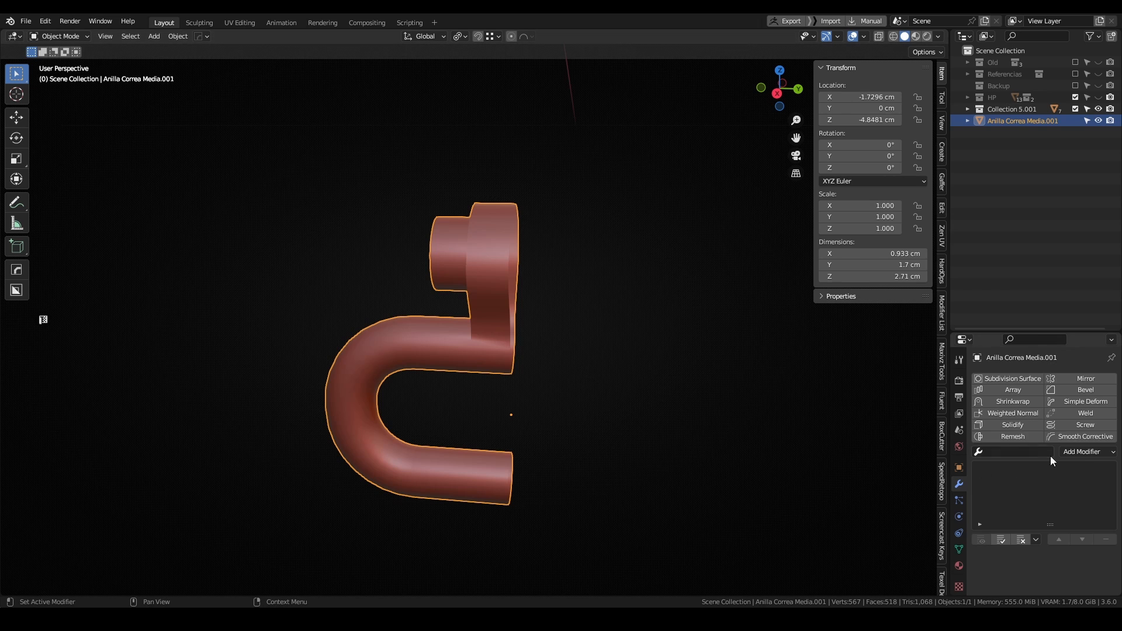
Step: Add a Mirror modifier to the half ring with only the Y axis enabled, and toggle its viewport display to compare
left_click(1078, 452)
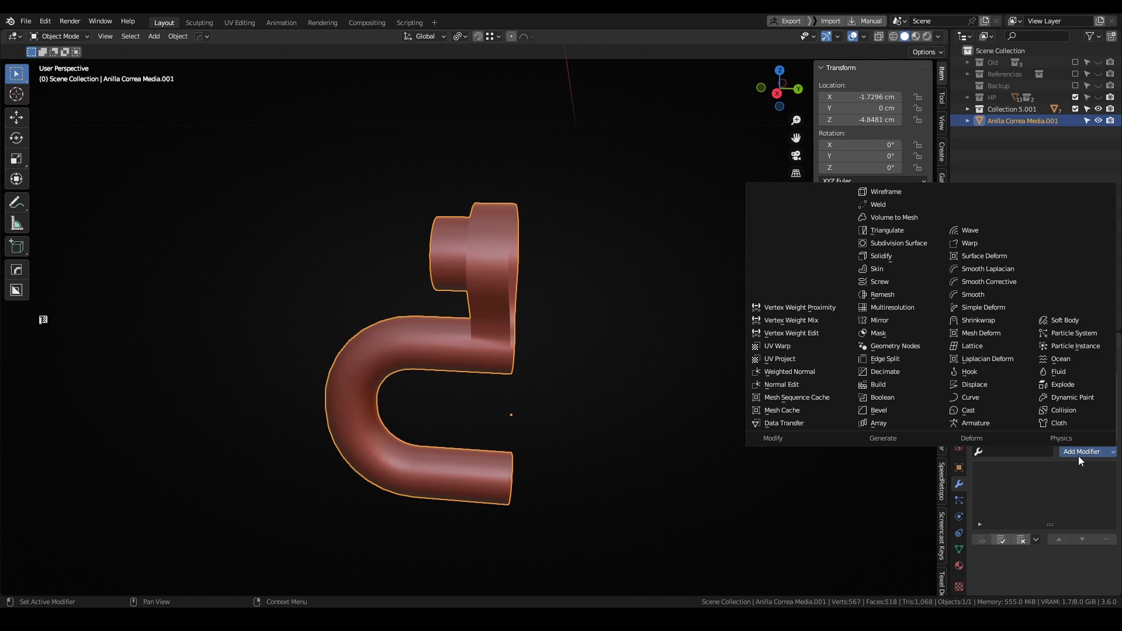
left_click(889, 322)
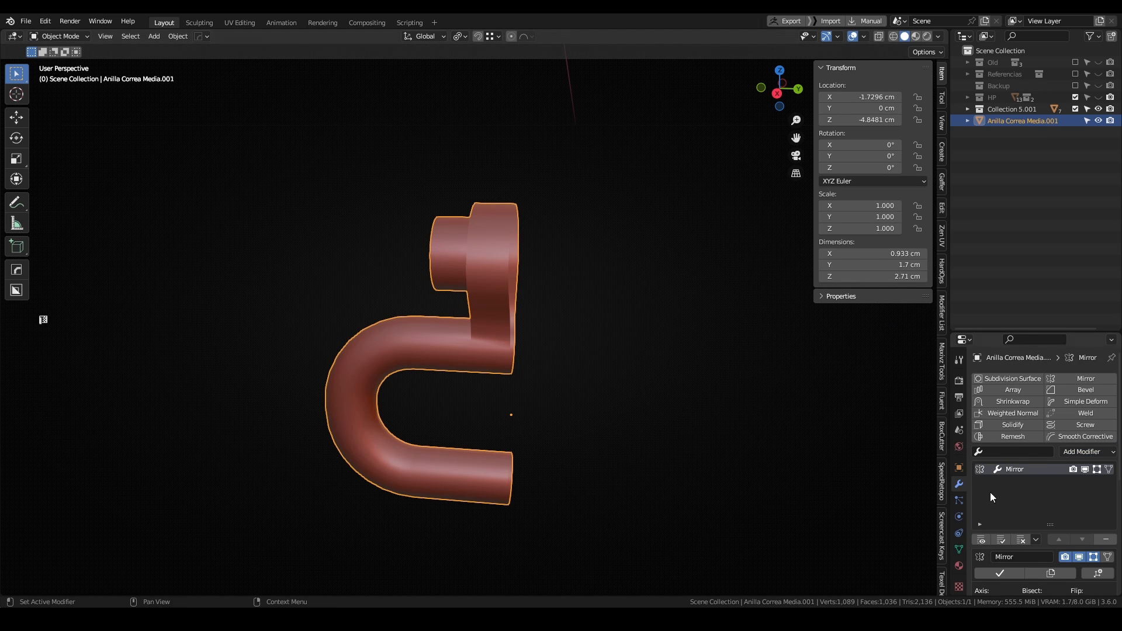
scroll(990, 496, "down", 4)
left_click(978, 523)
left_click(978, 511)
mouse_move(707, 422)
middle_mouse_down()
mouse_move(678, 419)
mouse_move(701, 410)
middle_mouse_up()
left_click(1084, 375)
left_click(1084, 376)
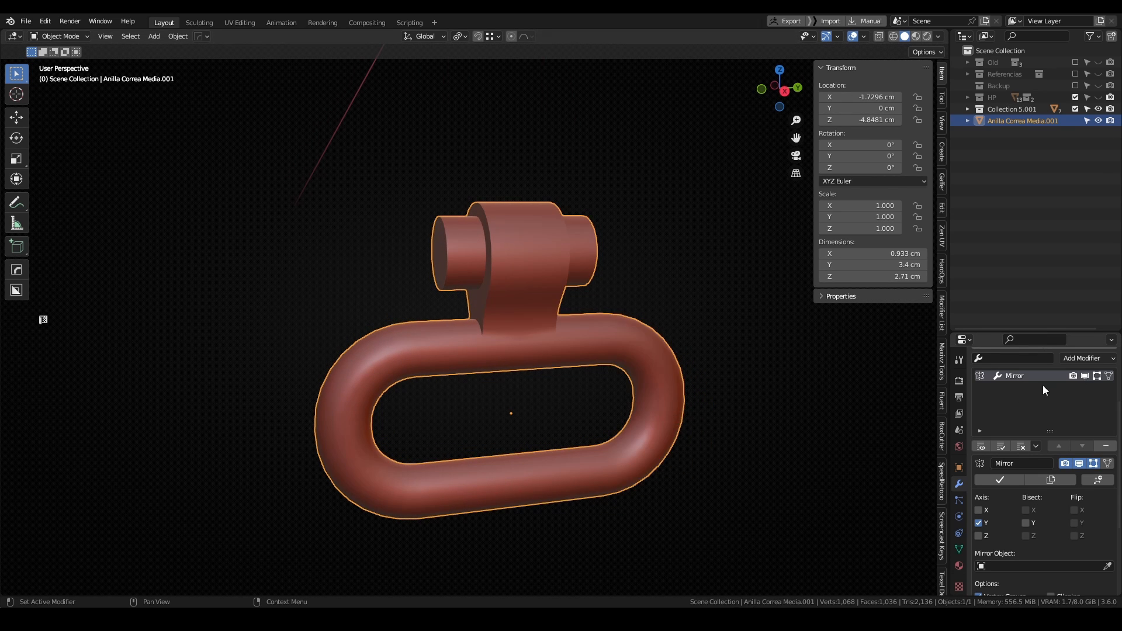
Step: Try to move the left bend's vertices along the global Y axis with the mirrored half following
key("Tab")
left_click(419, 346, "alt")
key("1")
key("alt+z")
left_click_drag(231, 303, 453, 561)
key("alt+z")
key("g")
key("y")
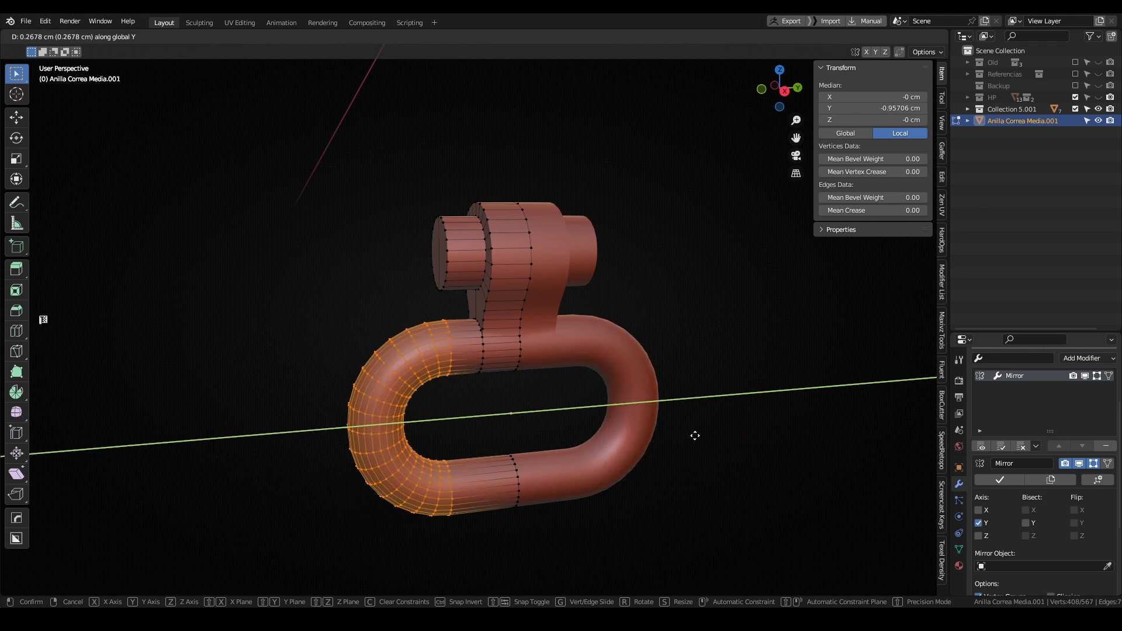
key("Escape")
Step: Delete the ring's faces on the positive X side, using the front view with see-through selection
left_click_drag(622, 189, 480, 548)
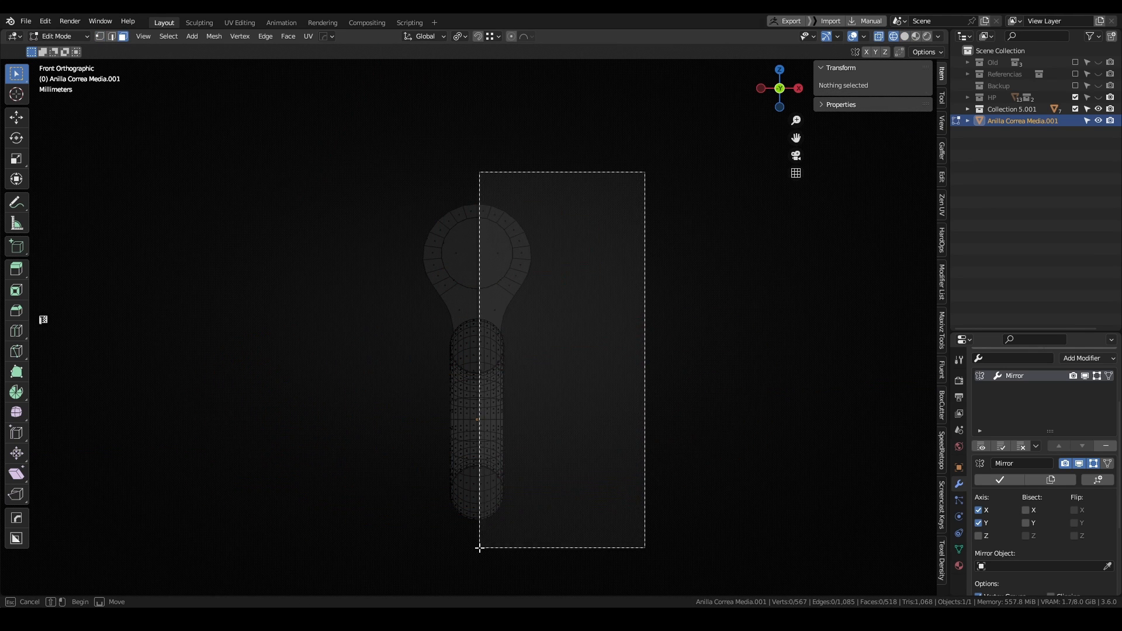
key("x")
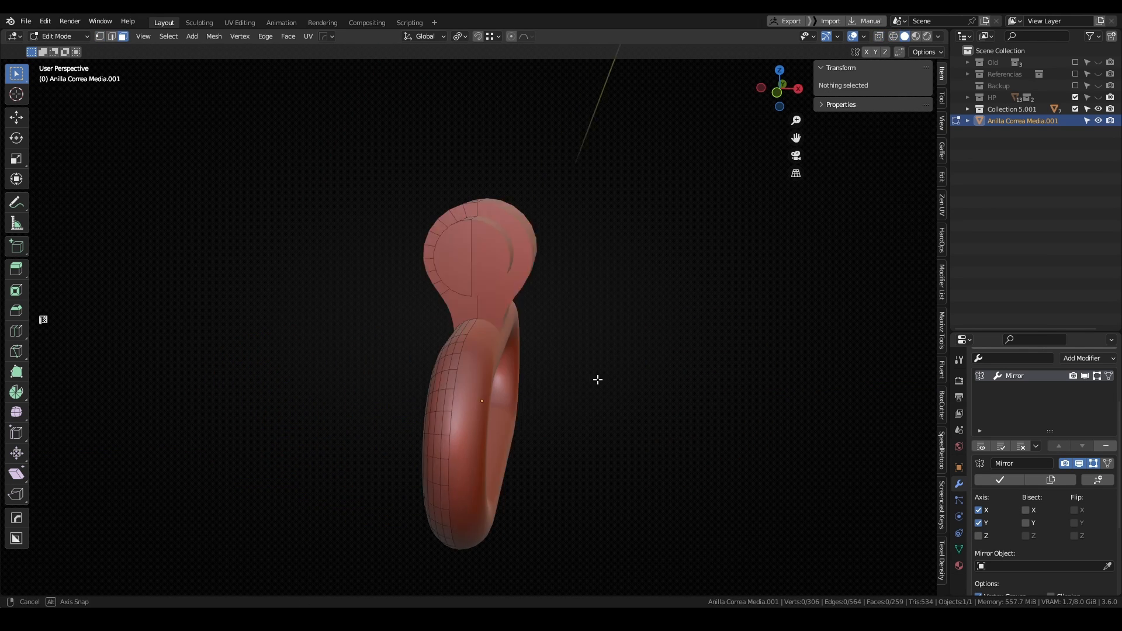
middle_click_drag(596, 378, 640, 397)
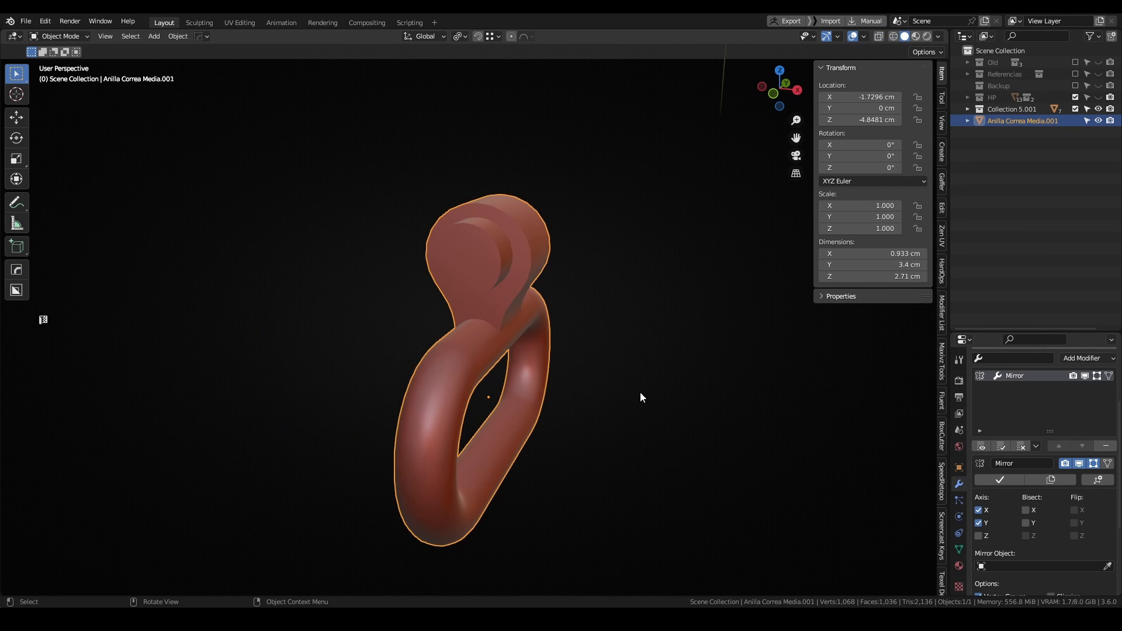
Step: Toggle the Mirror modifier's X and Y axes to compare the quarter mesh with the full ring, leaving both enabled
left_click(978, 512)
left_click(978, 512)
left_click(978, 524)
left_click(978, 512)
middle_click_drag(701, 414, 676, 420)
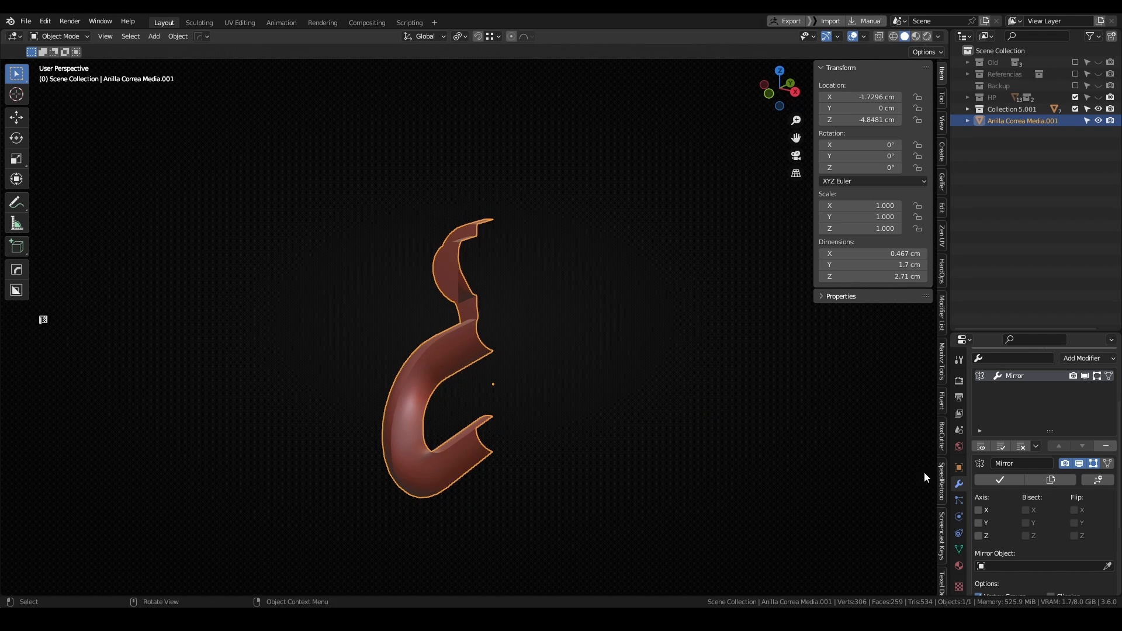
left_click(978, 510)
left_click(978, 523)
Step: Inset the faces around the mirror centre on top of the ring's head and delete the inner ones to open a hole
middle_click_drag(515, 391, 571, 397)
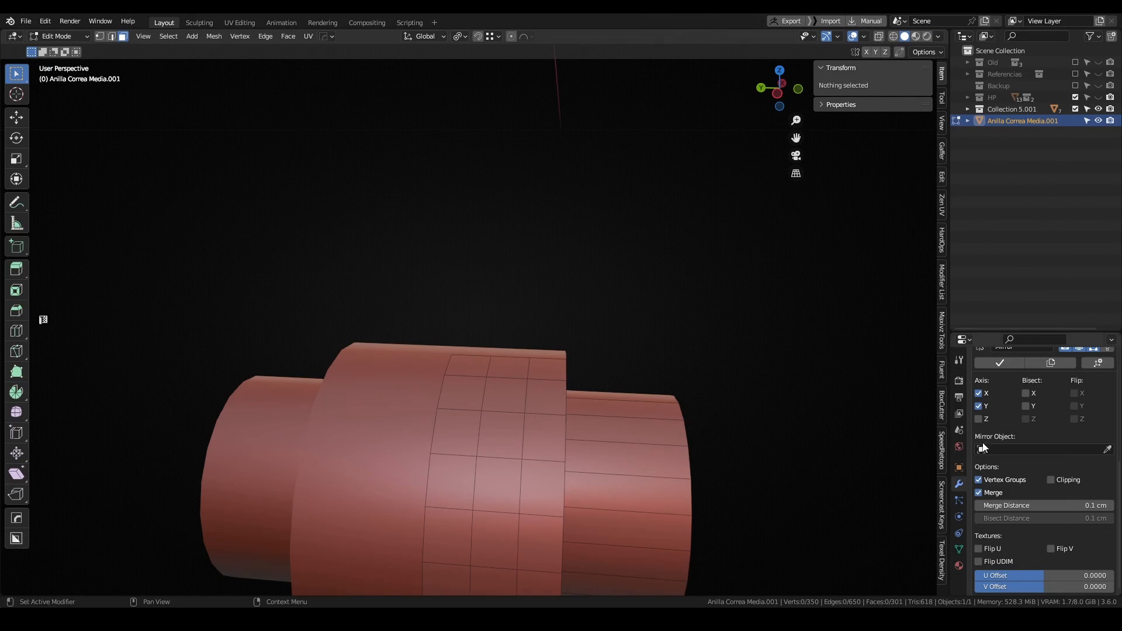
middle_click_drag(639, 336, 651, 413)
left_click(498, 376, "shift")
left_click(546, 381, "shift")
key("i")
left_click(699, 432)
key("x")
left_click(684, 391)
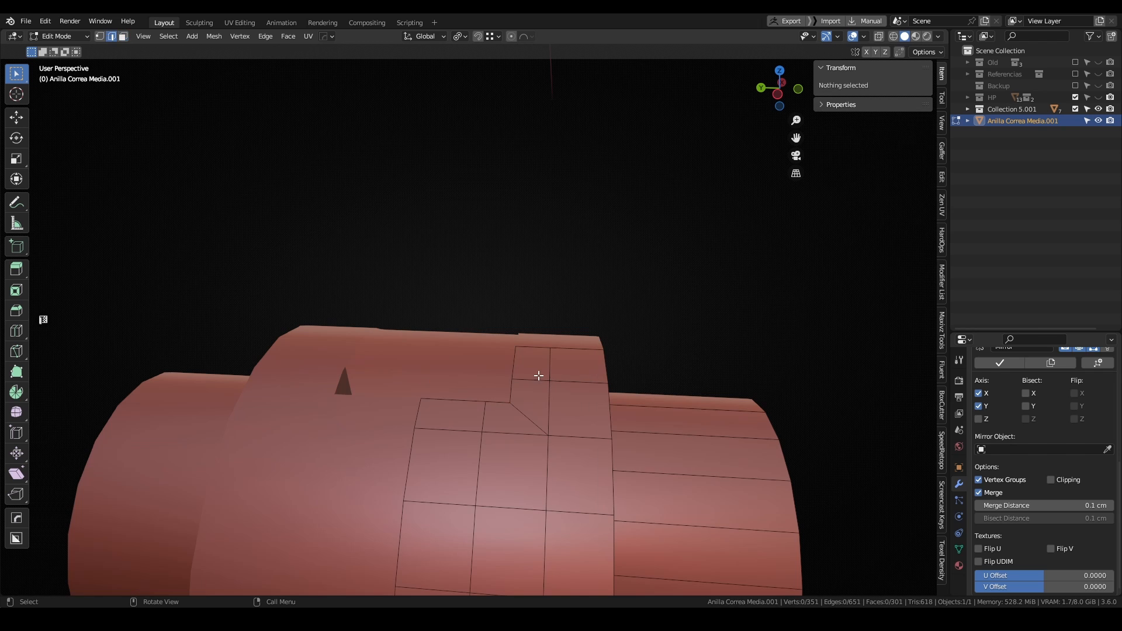
Step: Round the hole's boundary edges with LoopTools Circle, extrude them upward along Z, and return to Object Mode
left_click(539, 376, "alt")
right_click(729, 348)
mouse_move(688, 146)
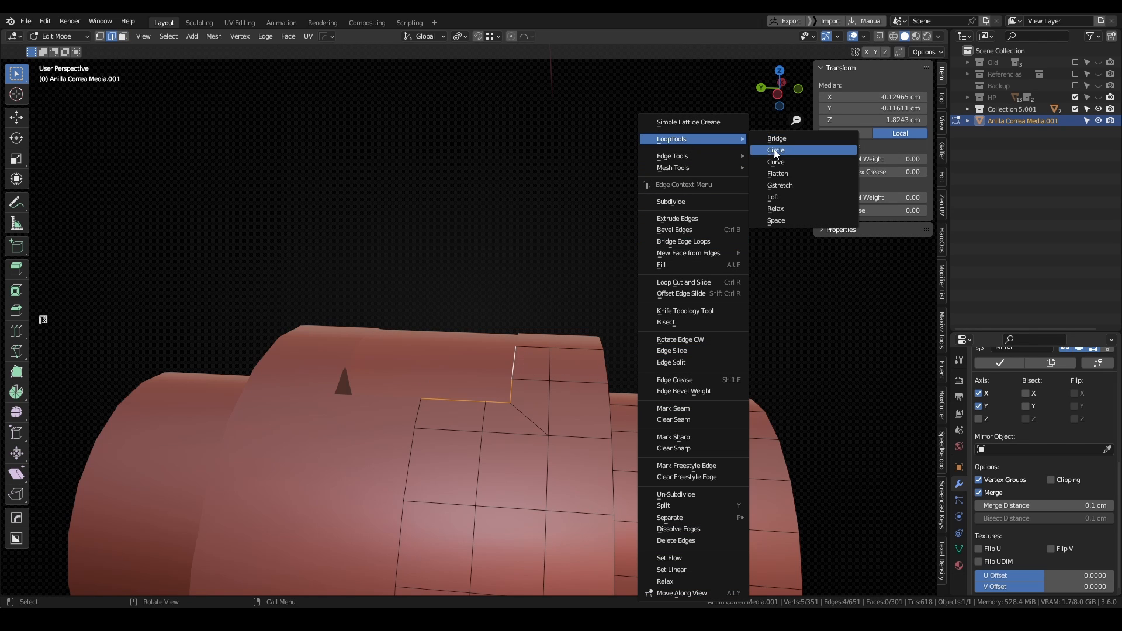
left_click(777, 152)
key("z")
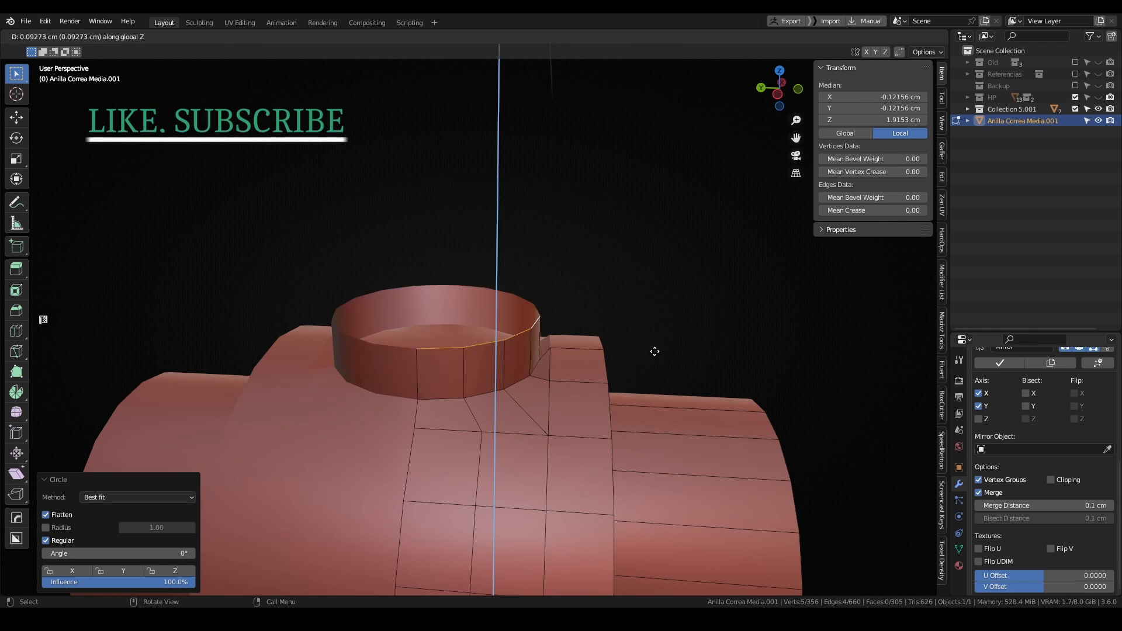
left_click(582, 105)
scroll(582, 242, "down", 2)
key("Tab")
middle_click_drag(582, 242, 623, 353)
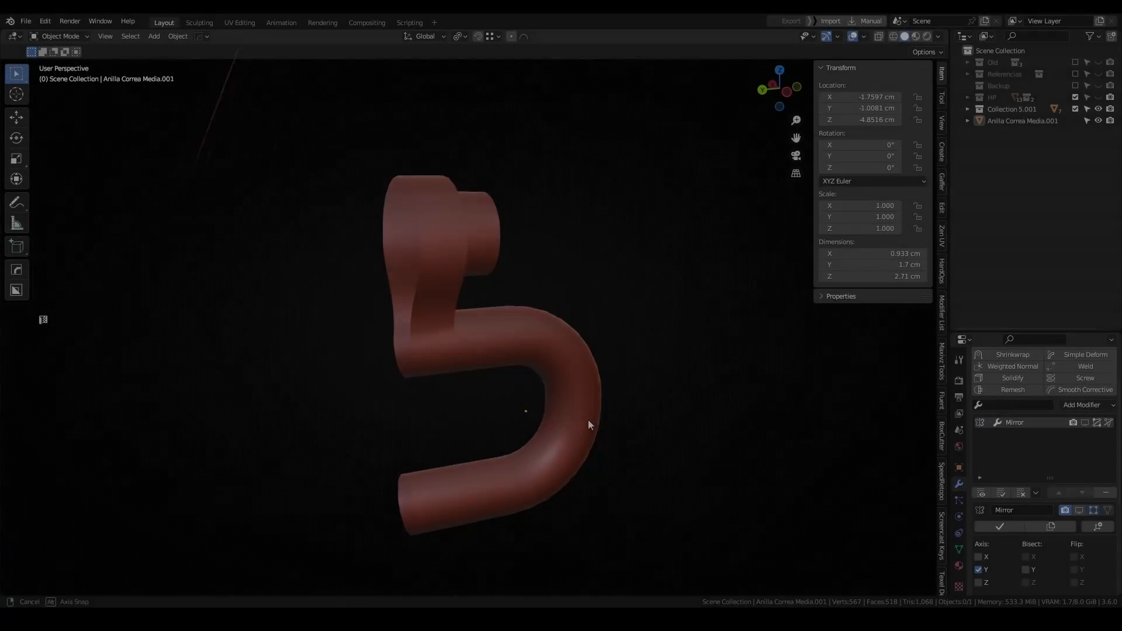
Step: Toggle the Y-axis Mirror modifier's viewport display to examine the result of the half ring's off-centre origin
middle_click_drag(588, 425, 613, 424)
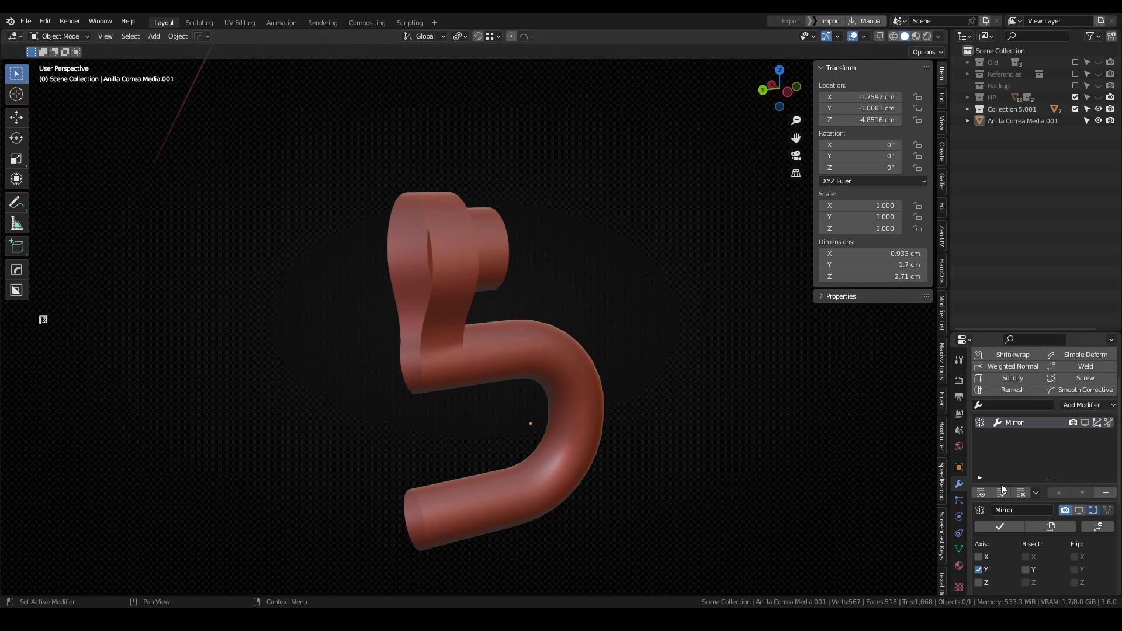
left_click(1078, 510)
middle_click_drag(579, 432, 555, 439)
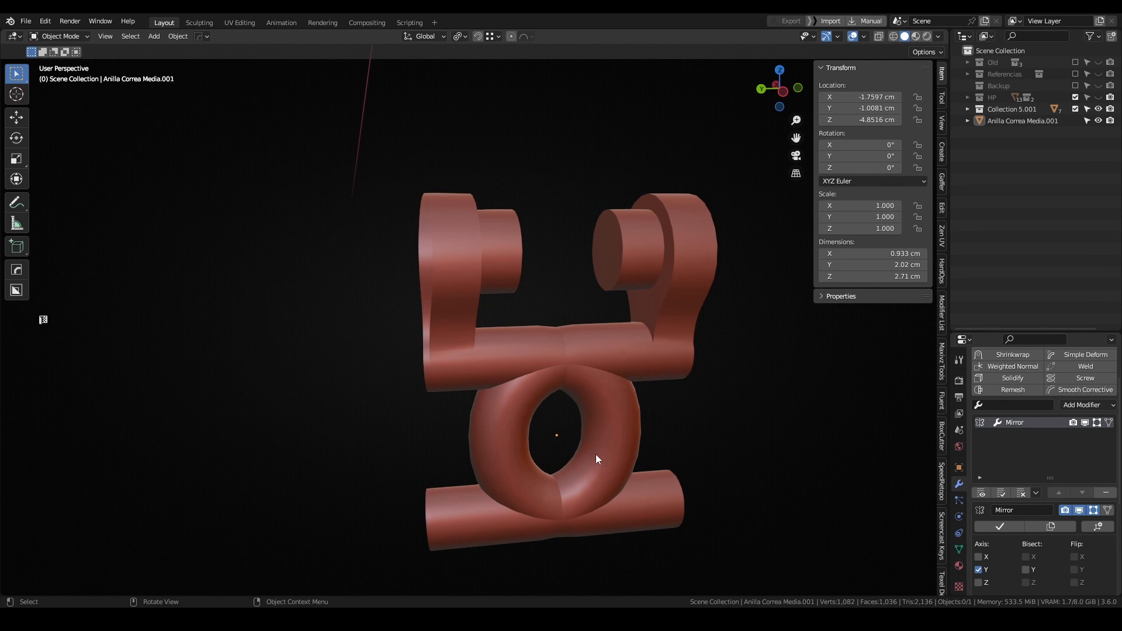
scroll(583, 426, "up", 5)
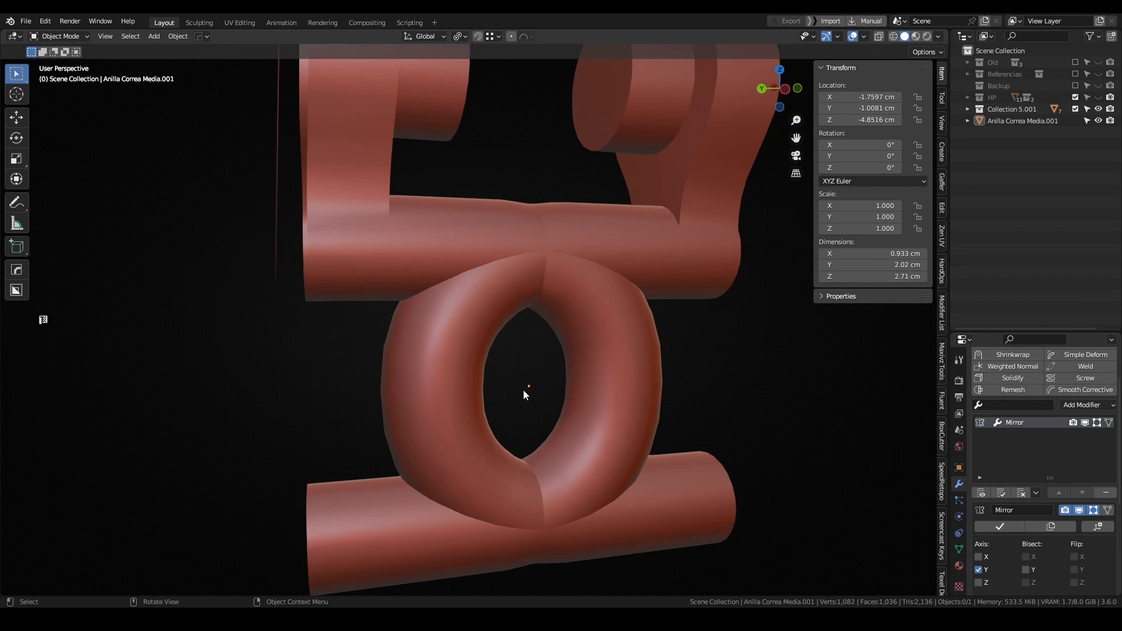
scroll(654, 393, "down", 6)
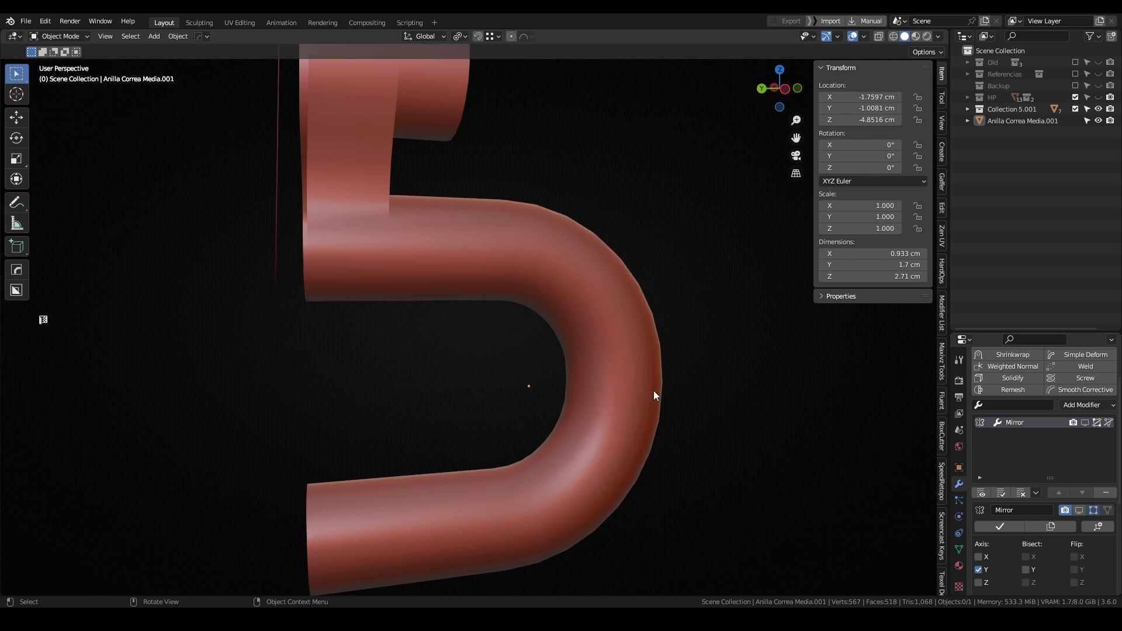
Step: Select two facing vertices on the half ring's upper and lower cut ends and snap the 3D cursor to the selection
left_click(494, 369)
key("Tab")
left_click(425, 394)
middle_click_drag(424, 394, 473, 490)
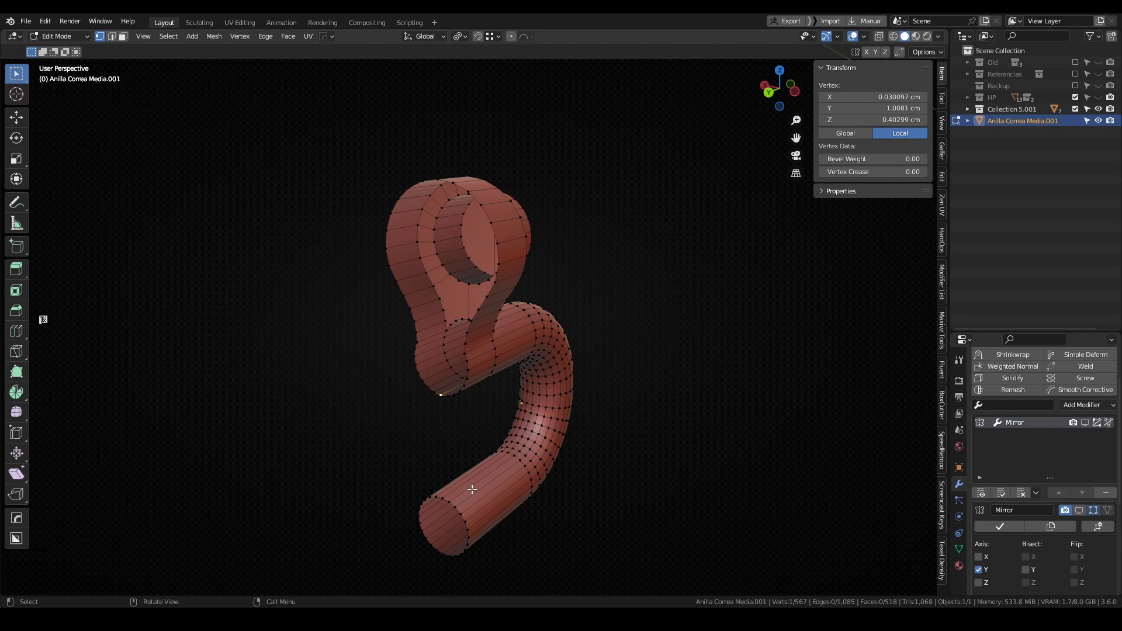
key("shift+s")
left_click(655, 528)
middle_click_drag(652, 497, 605, 485)
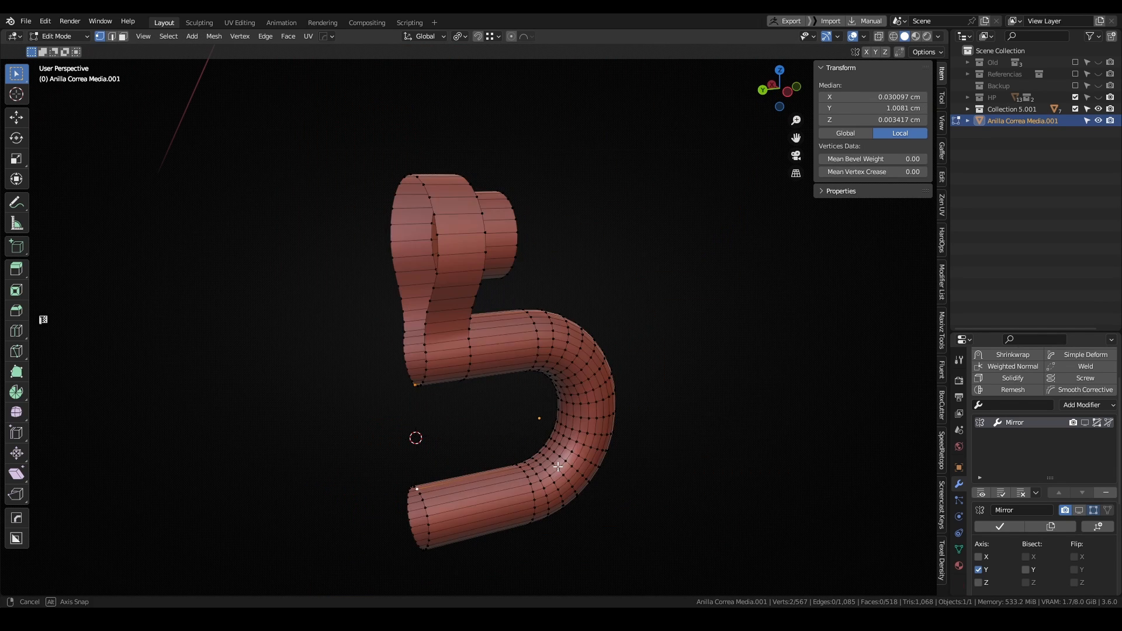
Step: Set the half ring's origin to the 3D cursor and turn on the Mirror modifier's viewport display
key("Tab")
right_click(592, 409)
mouse_move(565, 358)
left_click(655, 381)
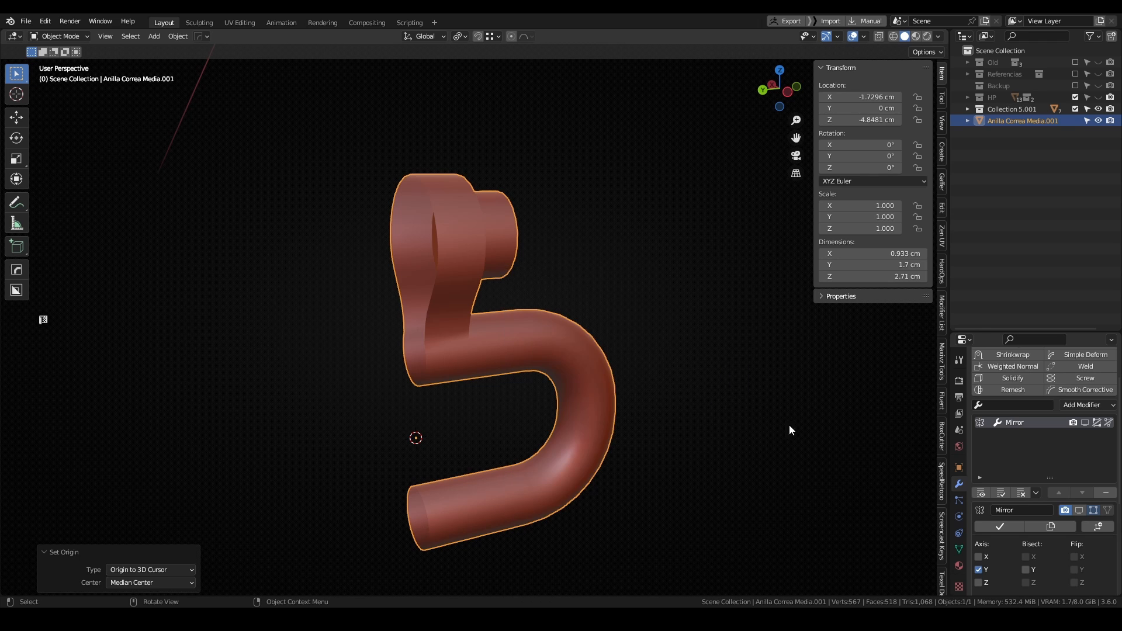
left_click(1085, 423)
middle_click_drag(593, 423, 669, 407)
scroll(594, 416, "down", 1)
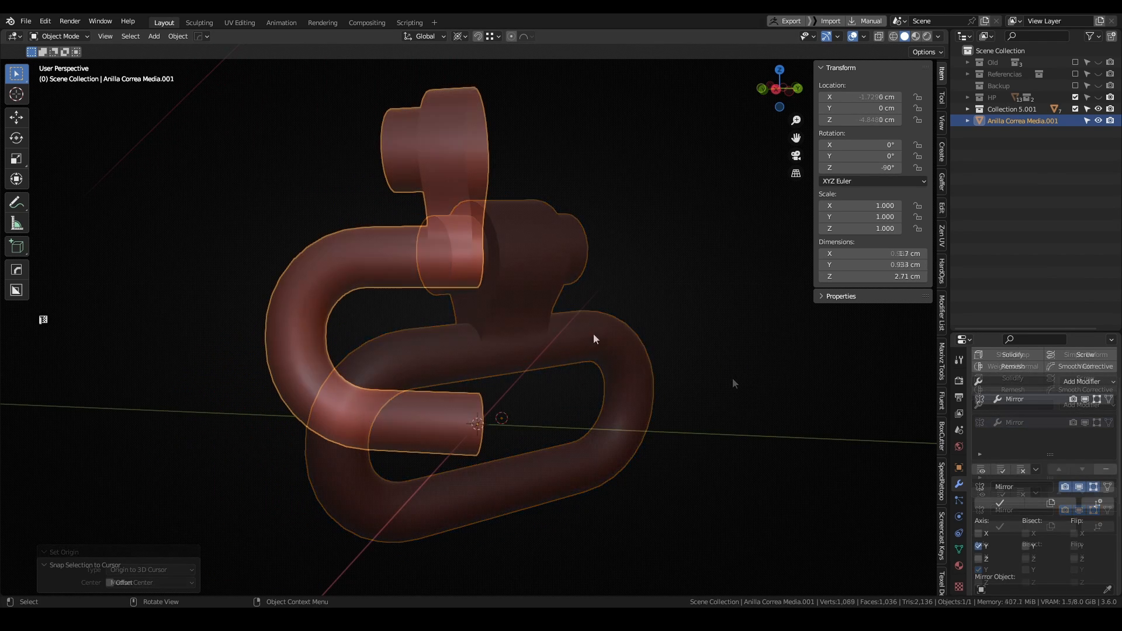
Step: Toggle the Mirror modifier's Y axis to examine how it behaves on the half ring rotated -90° about Z
middle_click_drag(581, 337, 526, 513)
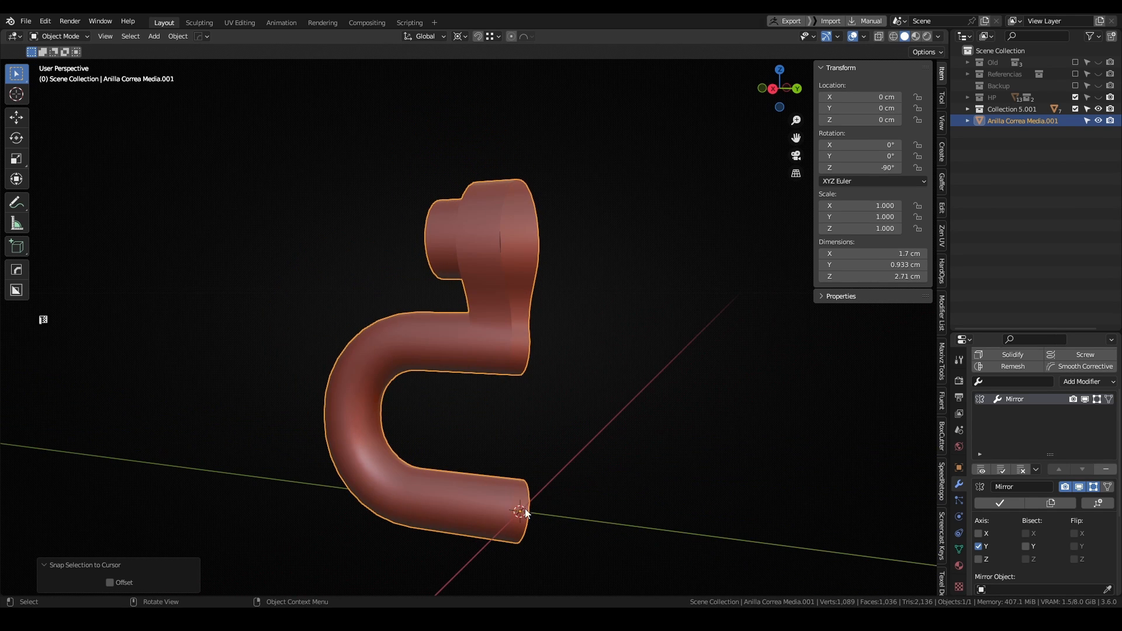
middle_click_drag(557, 466, 861, 484)
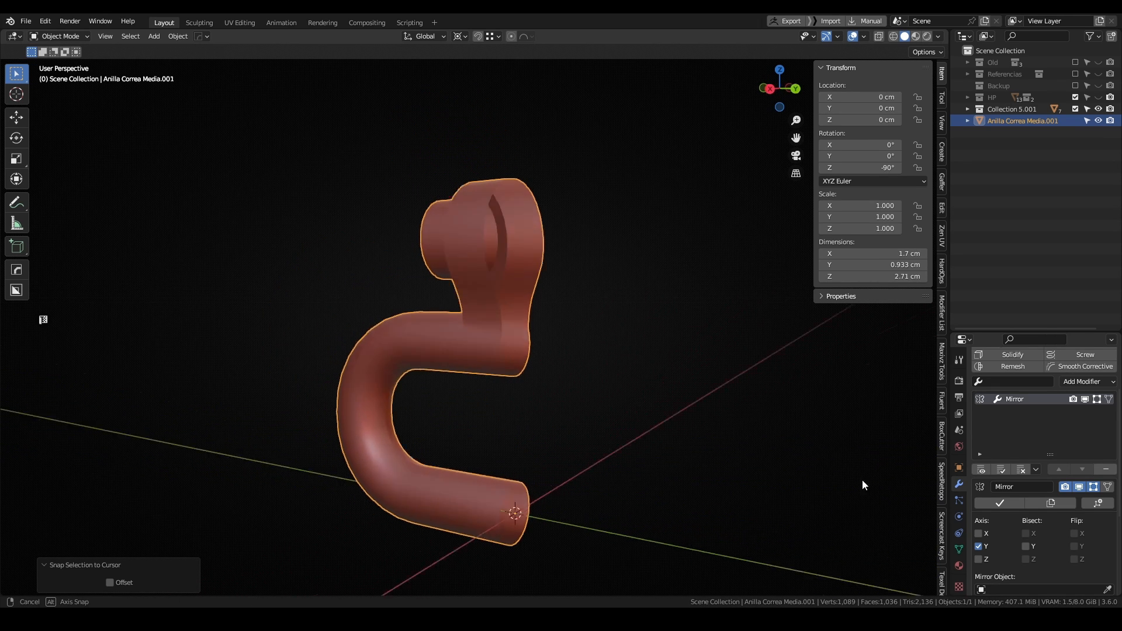
left_click(979, 546)
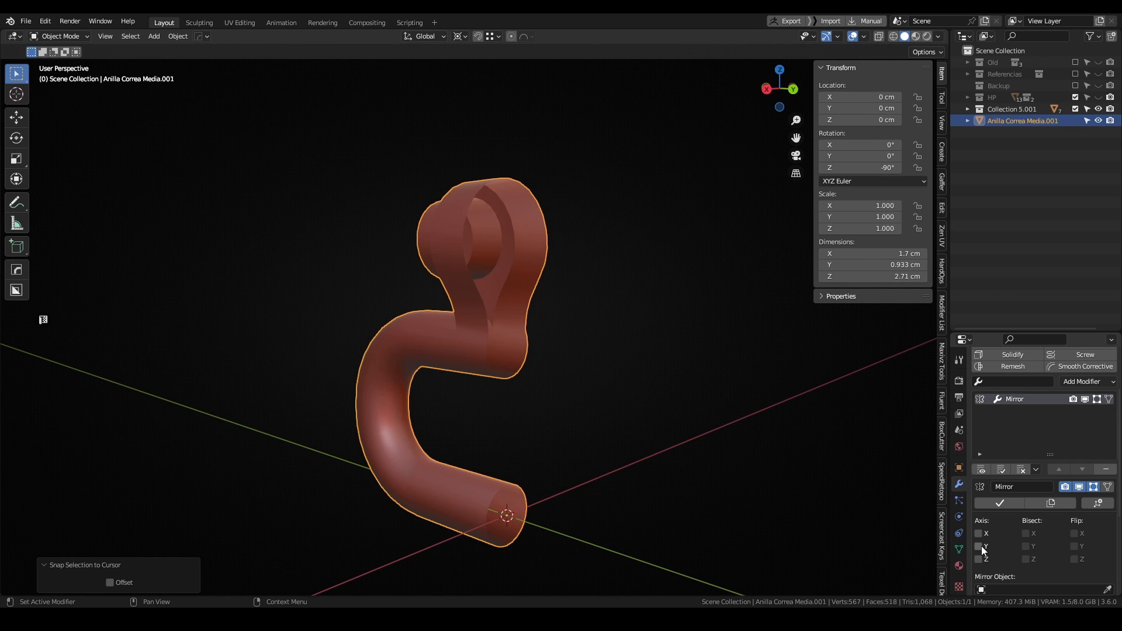
middle_click_drag(734, 486, 678, 444)
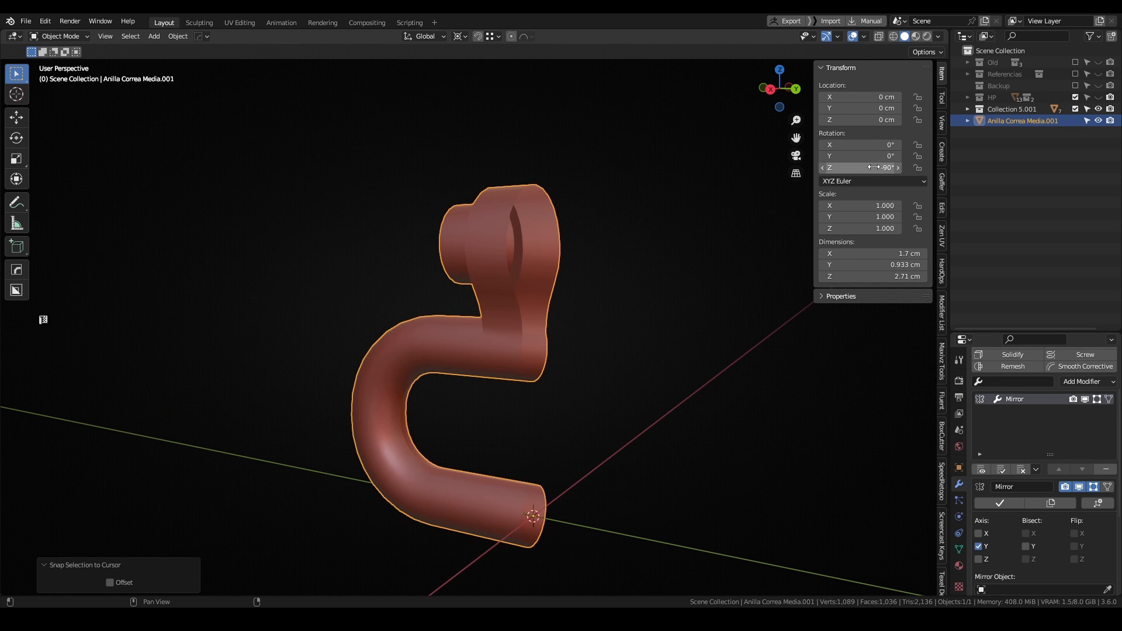
Step: Toggle the Mirror modifier's X axis in place of Y to examine how the rotated half ring is mirrored
middle_click_drag(689, 328, 608, 379)
left_click(978, 533)
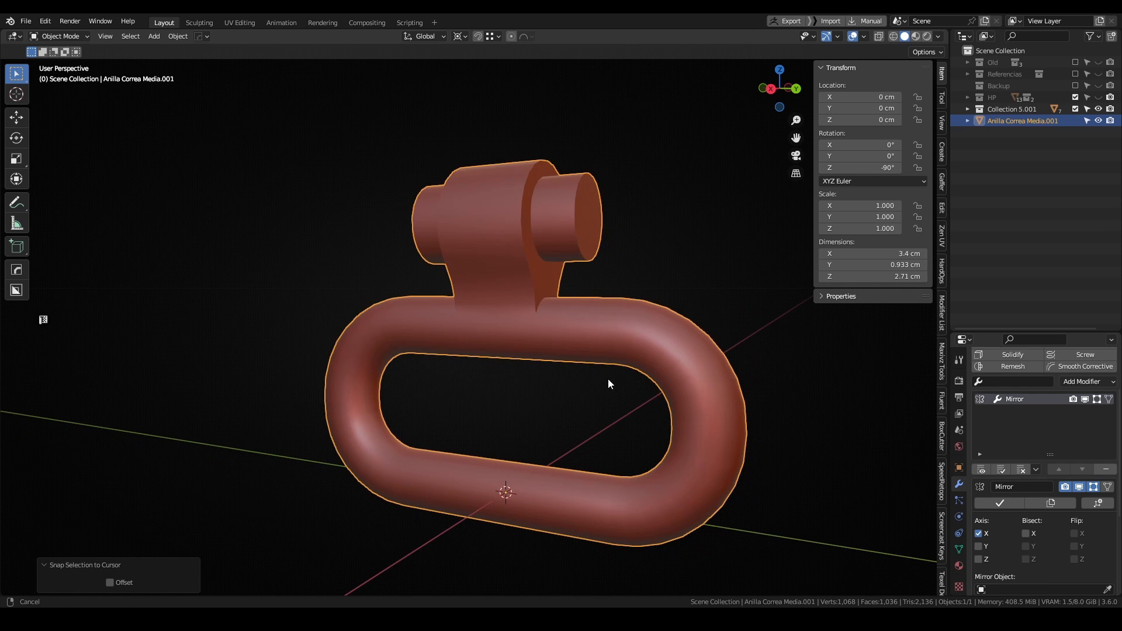
scroll(607, 381, "down", 2)
left_click(978, 534)
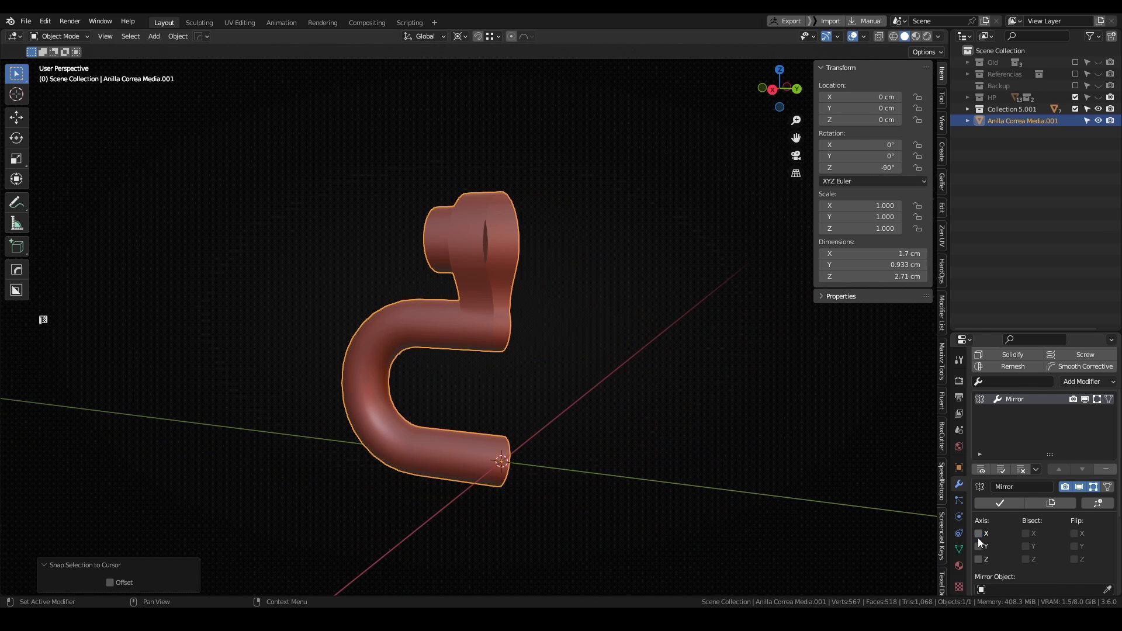
Step: Apply the half ring's rotation and keep the Mirror modifier on the Y axis only
middle_click_drag(581, 359, 628, 397, "shift")
scroll(599, 397, "up", 1)
key("ctrl+a")
left_click(508, 394)
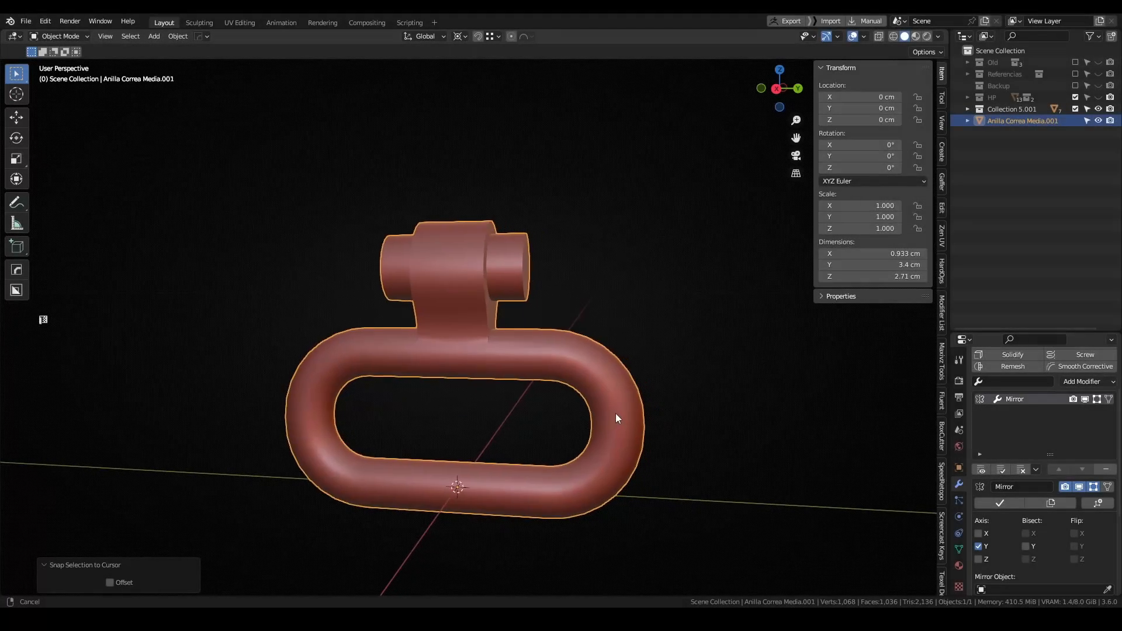
middle_click_drag(616, 422, 618, 424)
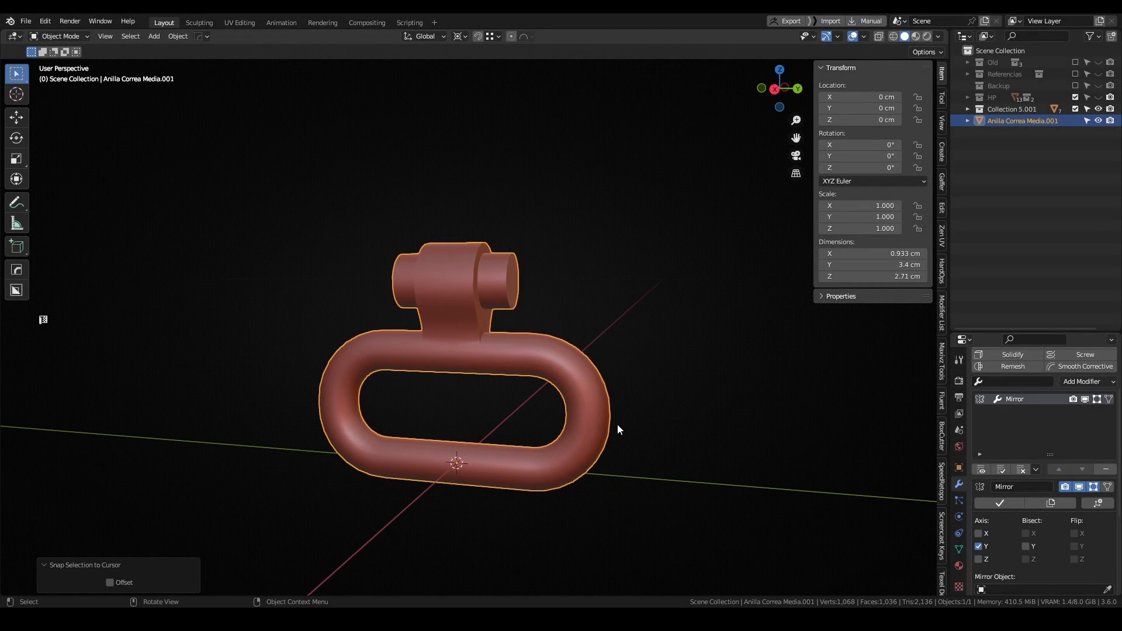
Step: Add a Plain Axes empty at the 3D cursor and set it as the Mirror Object of the ring's Mirror modifier
scroll(1026, 506, "down", 3)
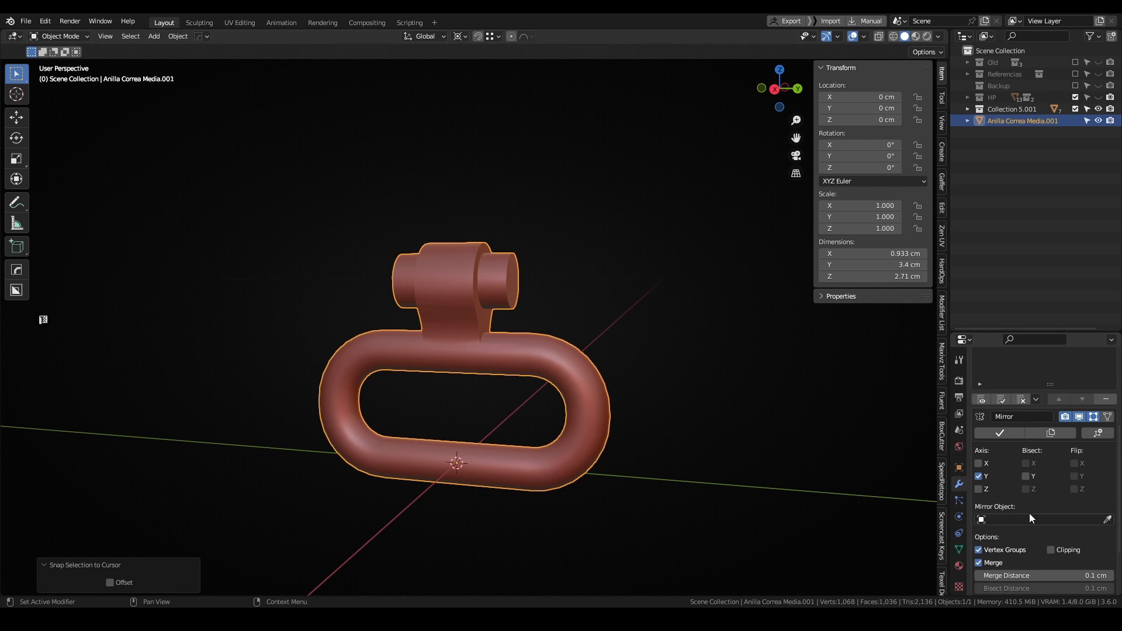
middle_click_drag(653, 448, 617, 441)
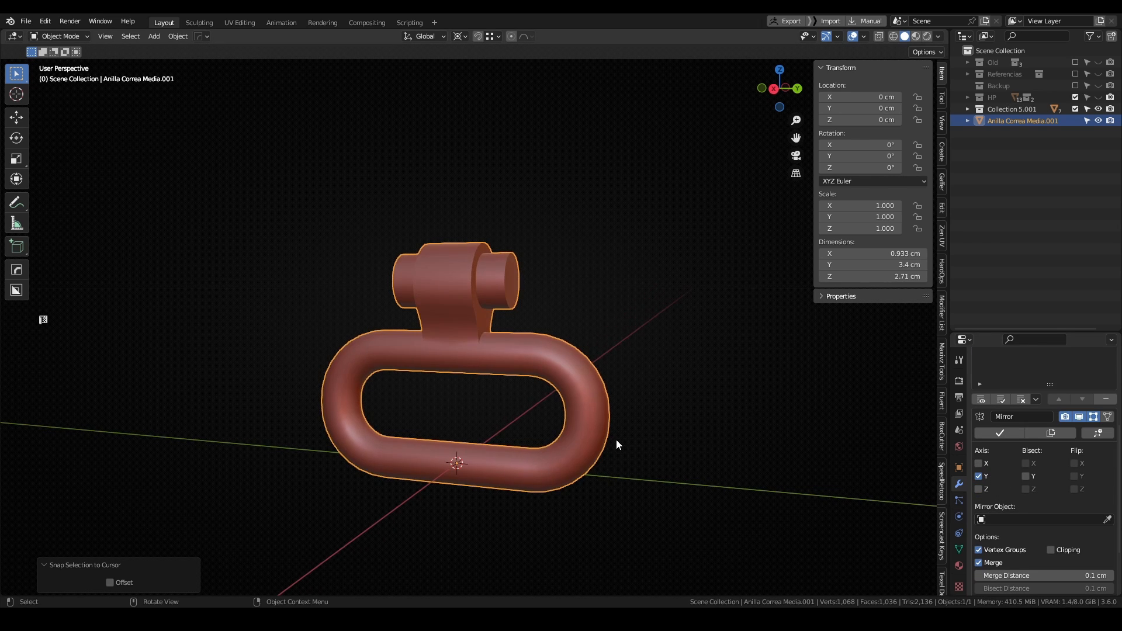
key("shift+a")
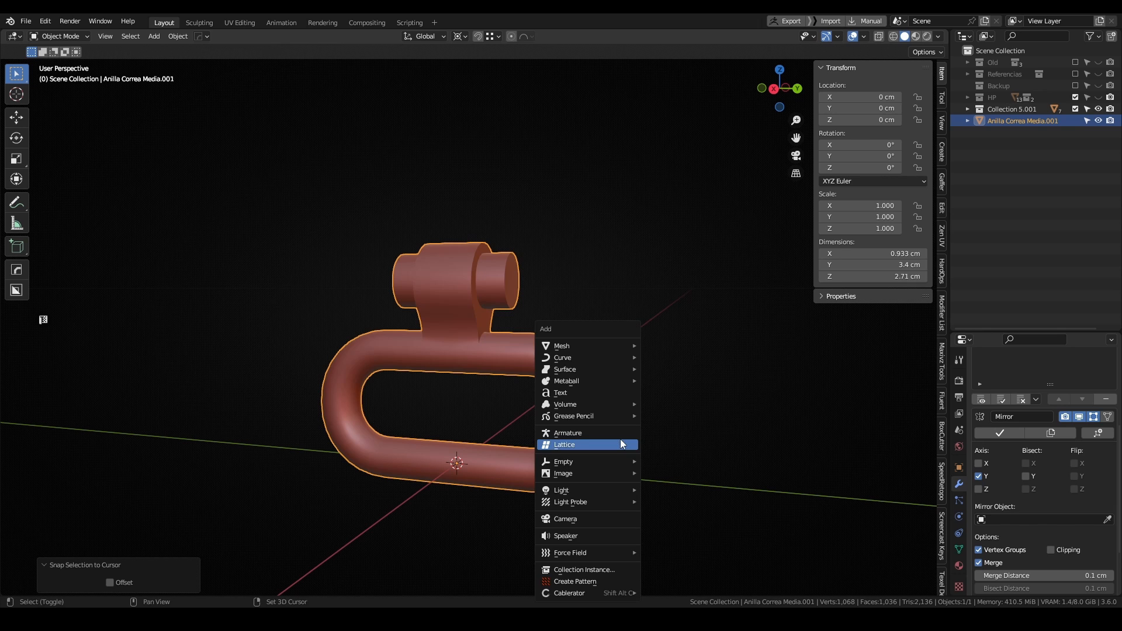
mouse_move(619, 459)
left_click(678, 462)
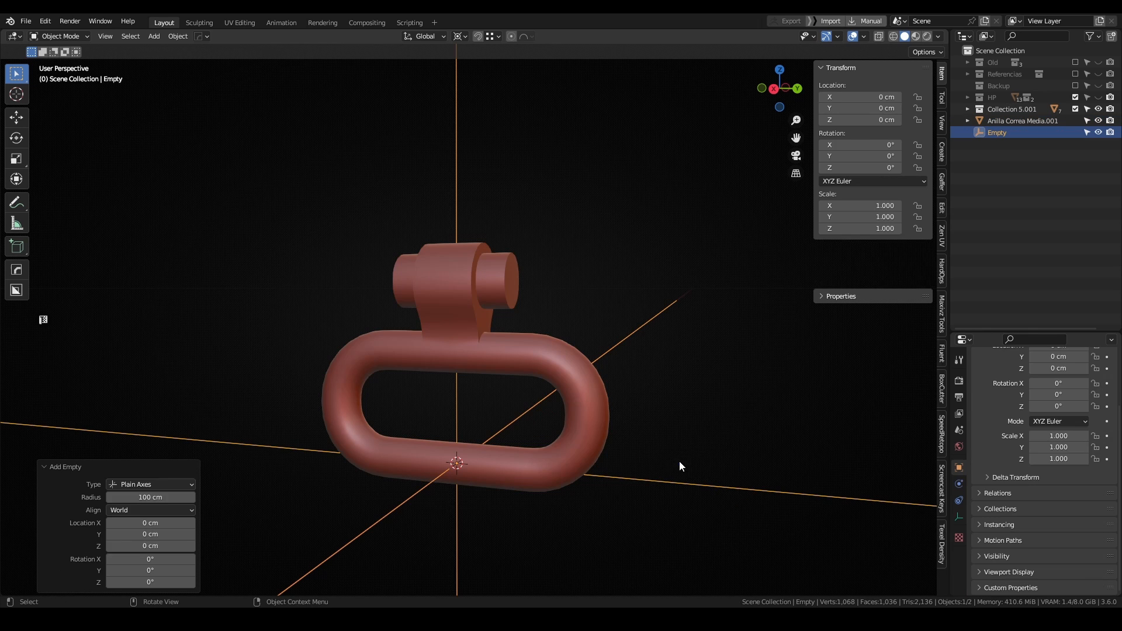
left_click(591, 453)
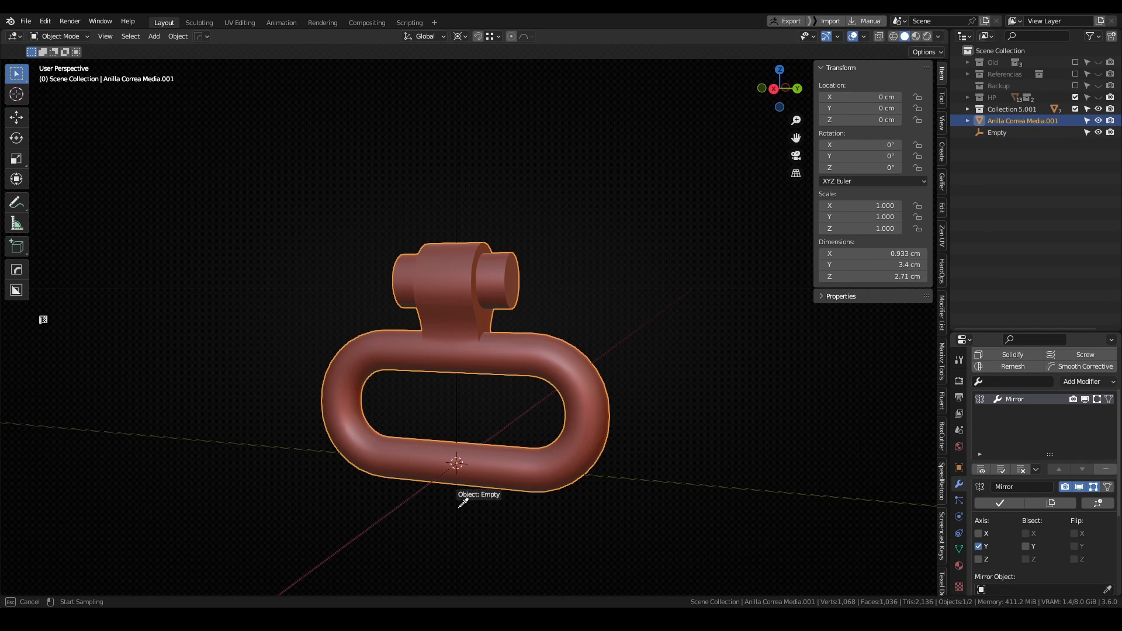
scroll(1015, 545, "down", 1)
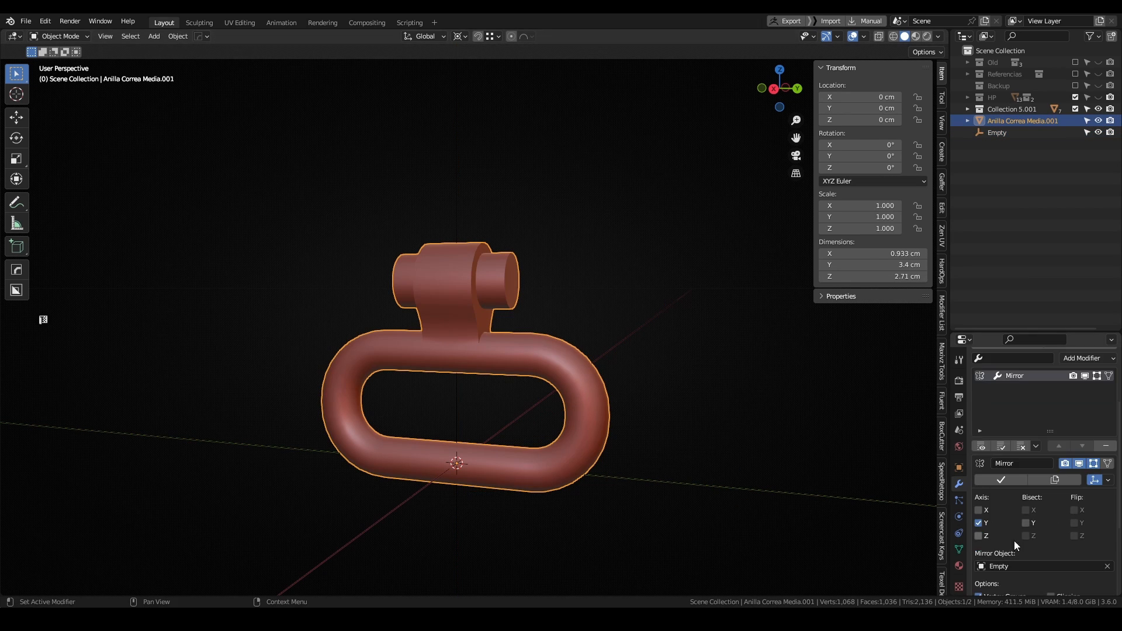
Step: Try moving the empty along Y and rotating it freely to examine how the mirrored half follows
left_click(460, 506)
key("g")
key("y")
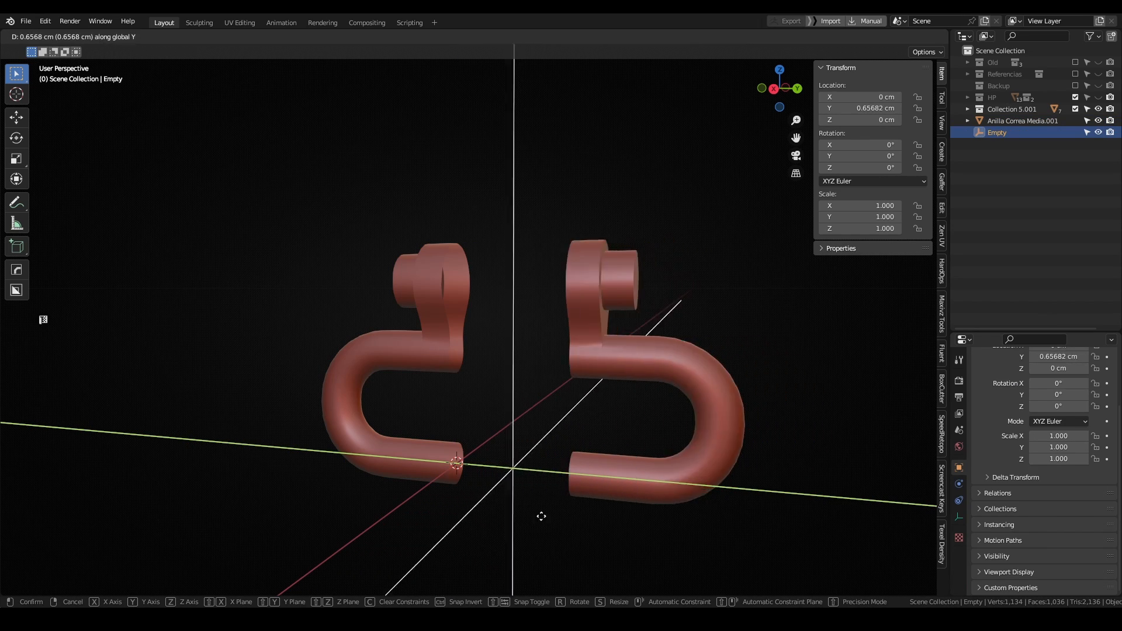
key("Escape")
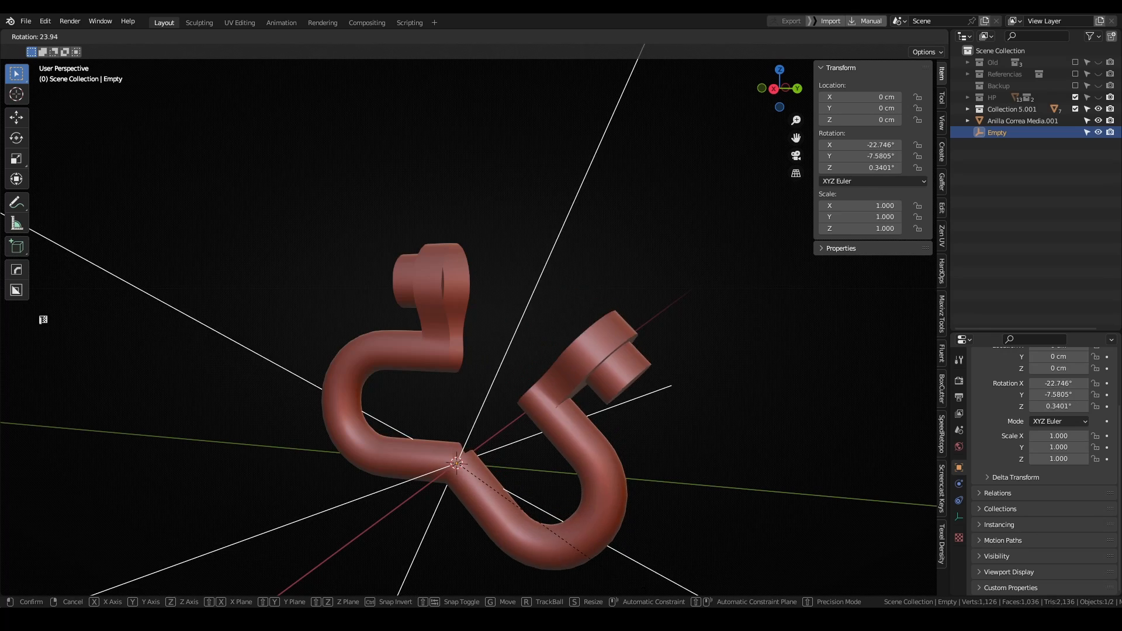
left_click(579, 238)
middle_click_drag(578, 238, 664, 381)
Step: Try duplicating the empty along the X axis
left_click(636, 335)
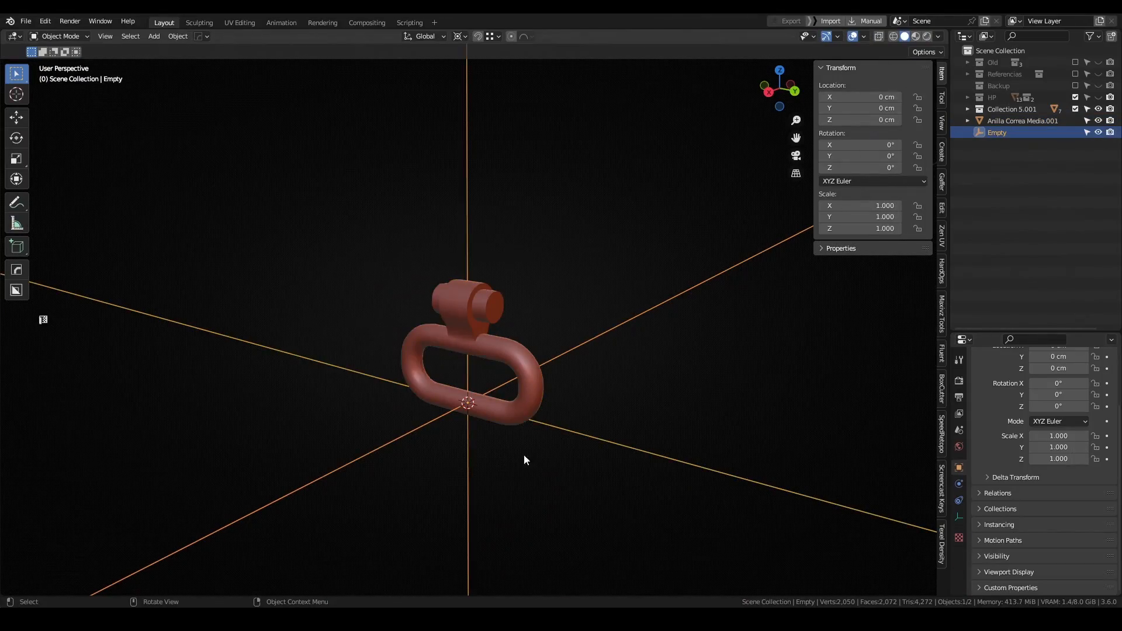
key("shift+d")
key("x")
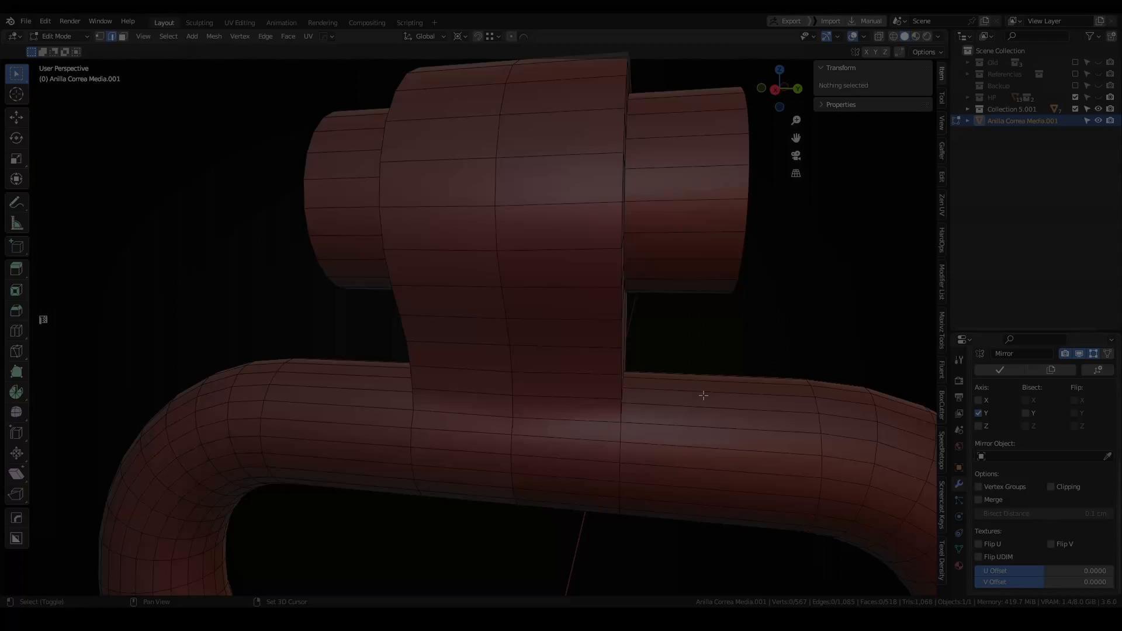
Step: Turn on the Mirror modifier's Merge option and add one loop cut beside the ring's centre seam with factor 0.817
middle_click_drag(703, 396, 712, 394)
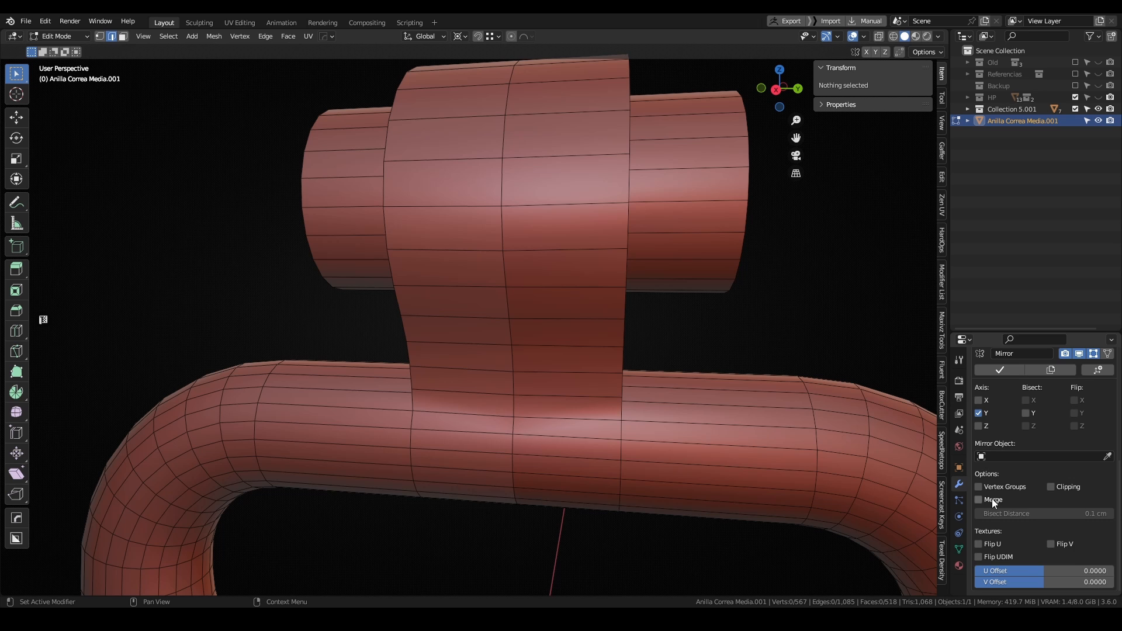
left_click(993, 501)
middle_click_drag(605, 396, 524, 383)
left_click(513, 372)
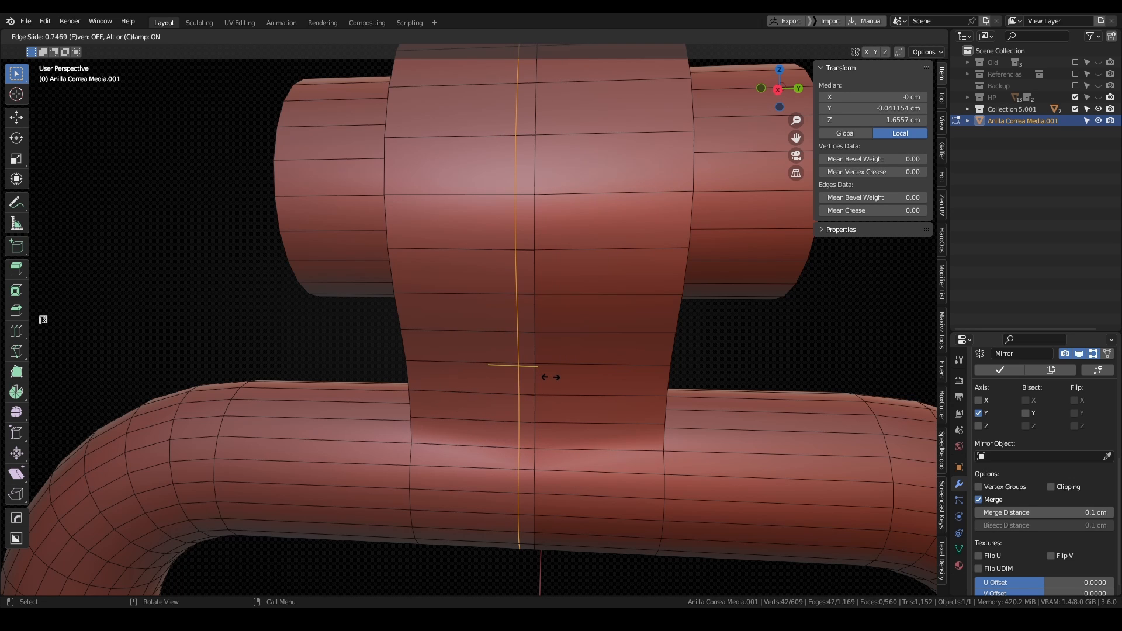
left_click(554, 377)
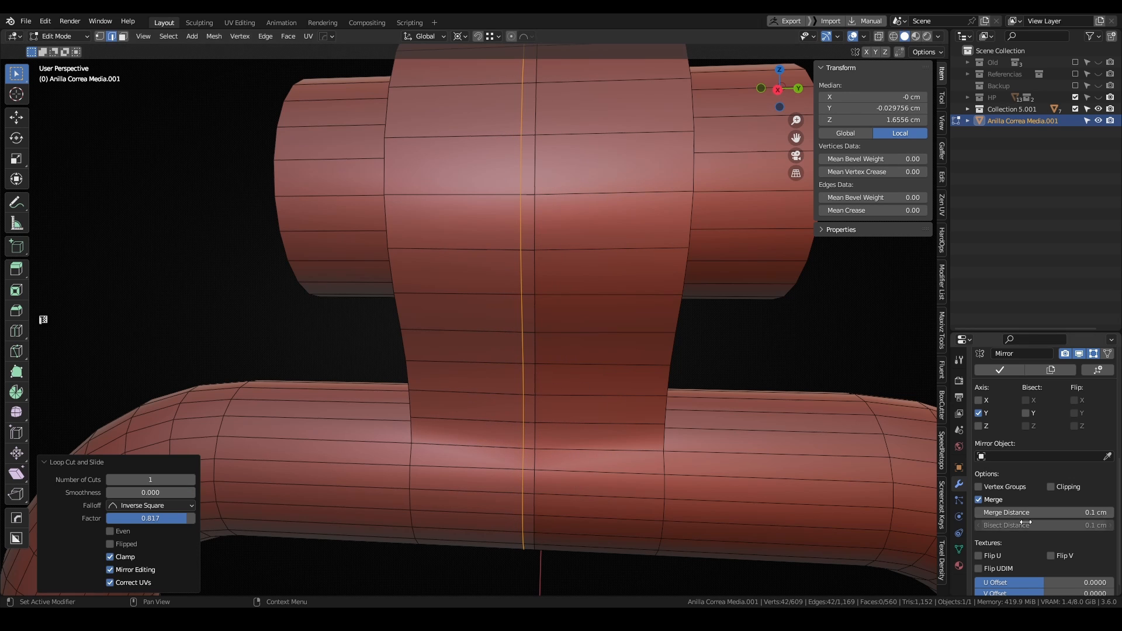
key("Tab")
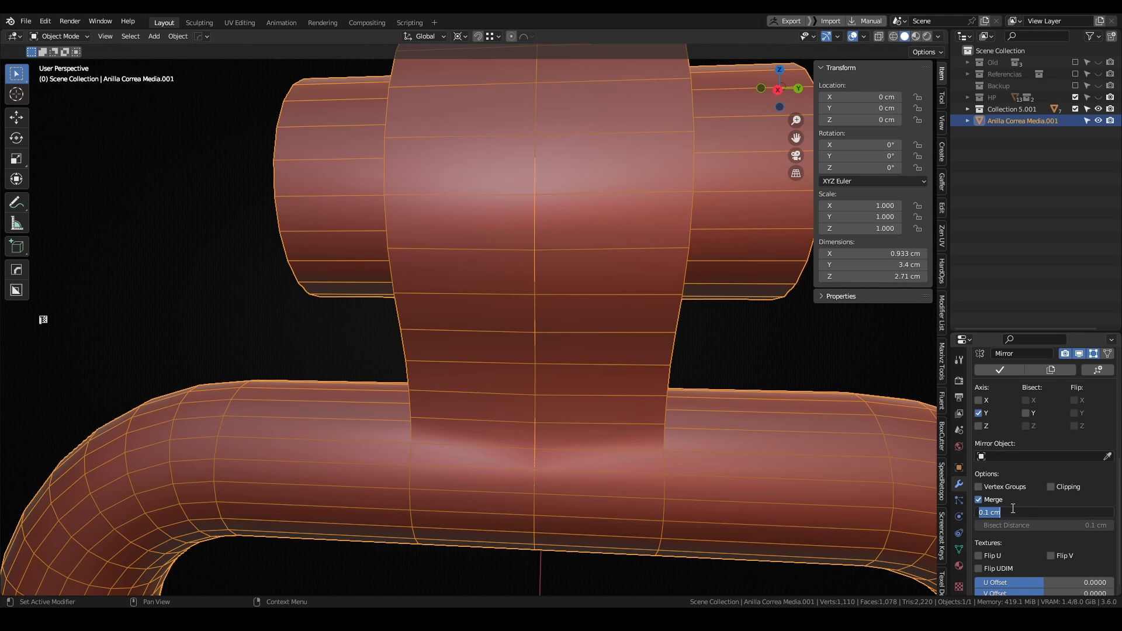
Step: Select the edge loop on the half ring's open end and try moving it along Y past the mirror plane
middle_click_drag(599, 439, 595, 426)
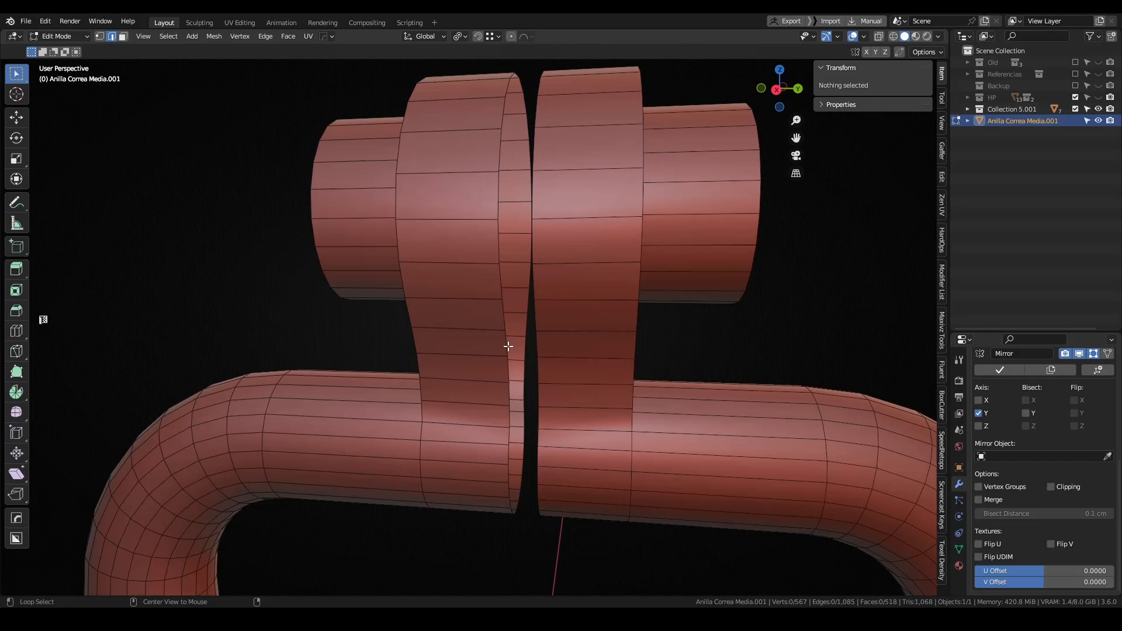
left_click(507, 347, "alt")
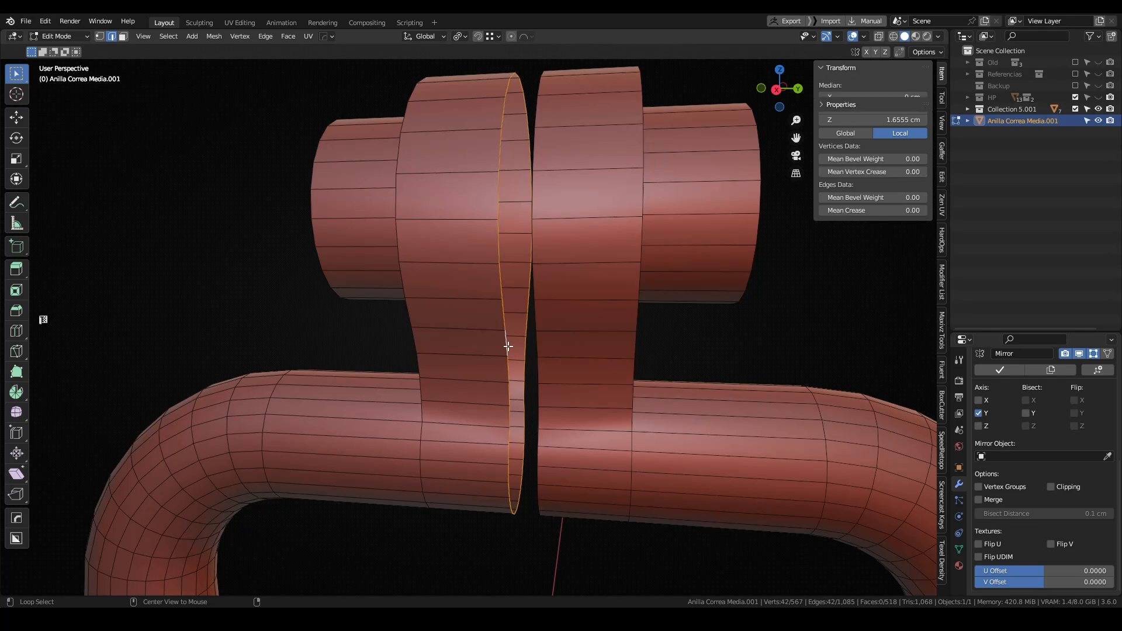
middle_click_drag(508, 347, 646, 386)
key("g")
key("y")
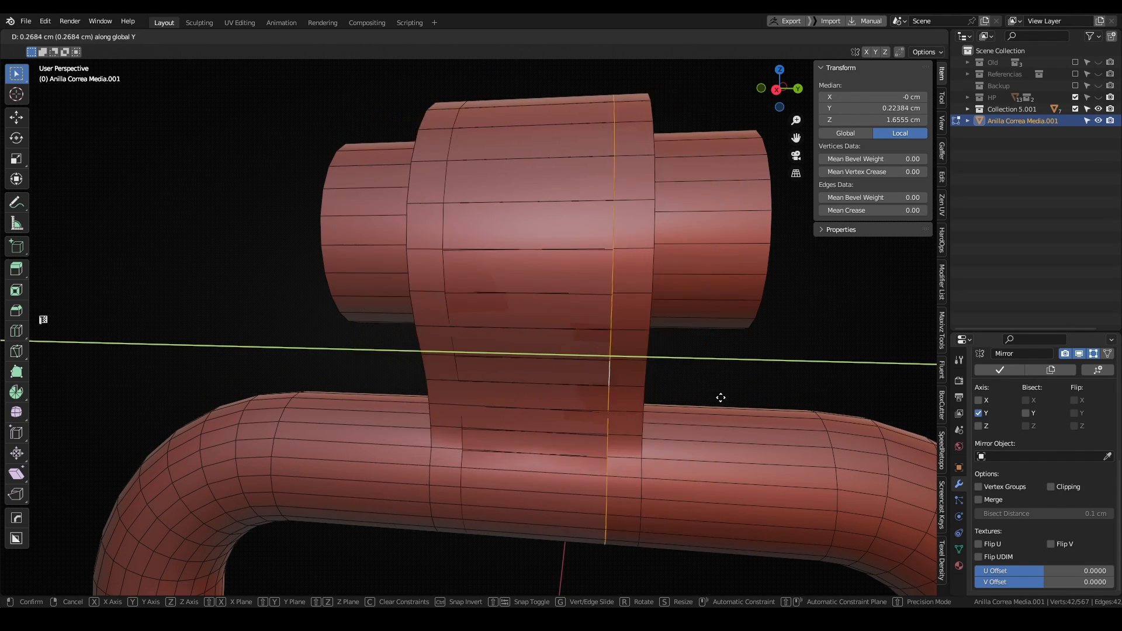
left_click(705, 405)
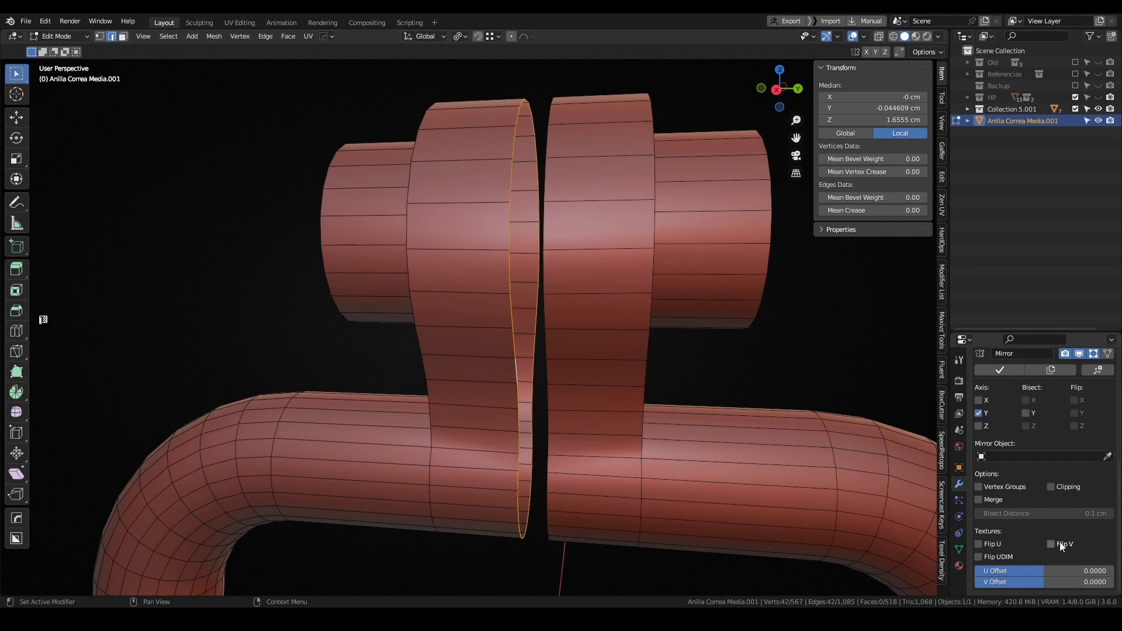
Step: Turn on the Mirror modifier's Clipping, move the selected edge loop along Y onto the mirror plane, and try pulling it back
key("g")
key("y")
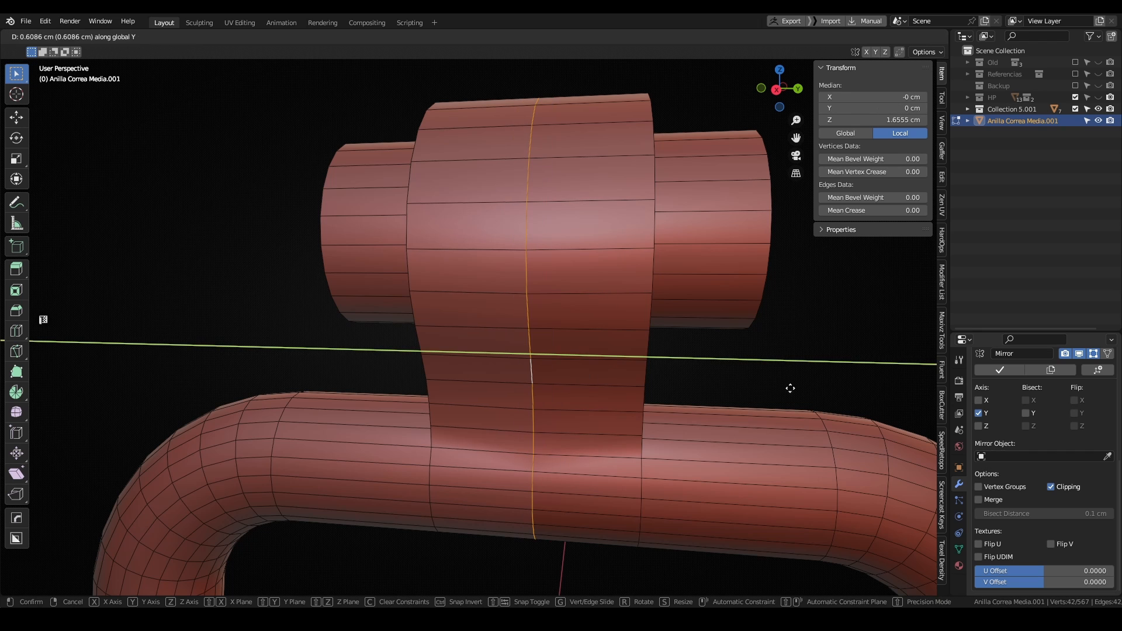
left_click(157, 386)
key("g")
key("y")
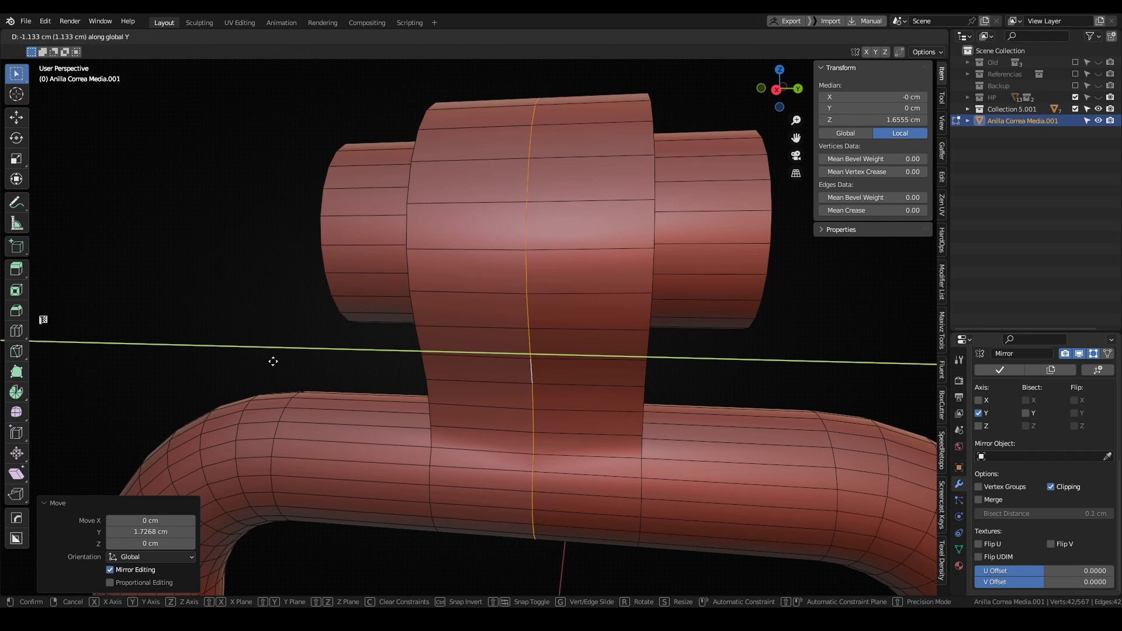
key("Escape")
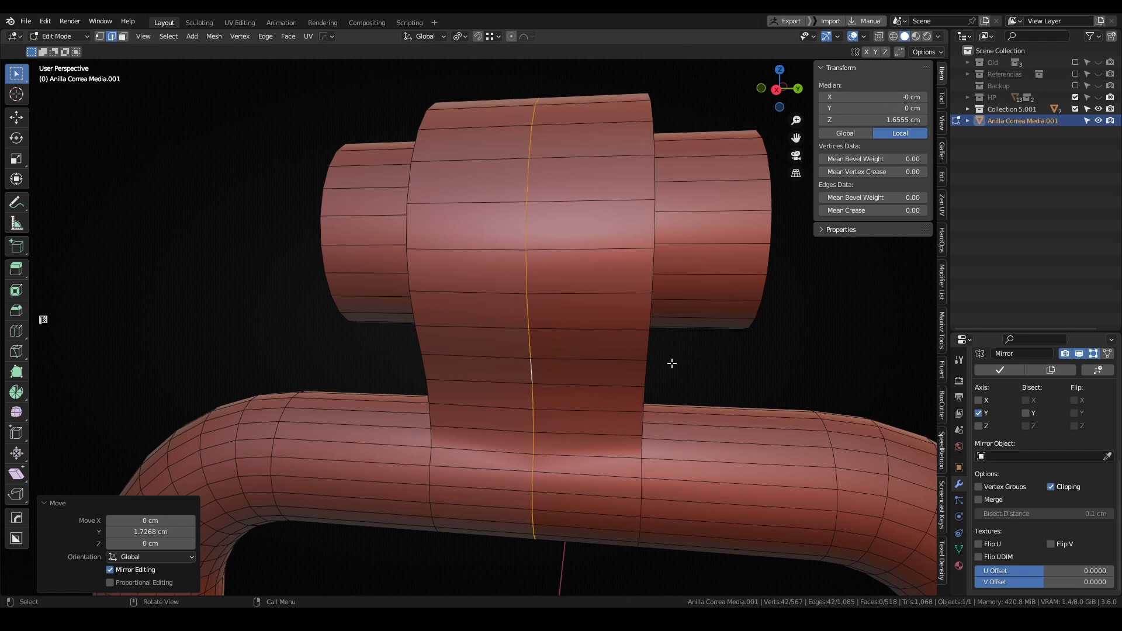
middle_click_drag(672, 366, 694, 380)
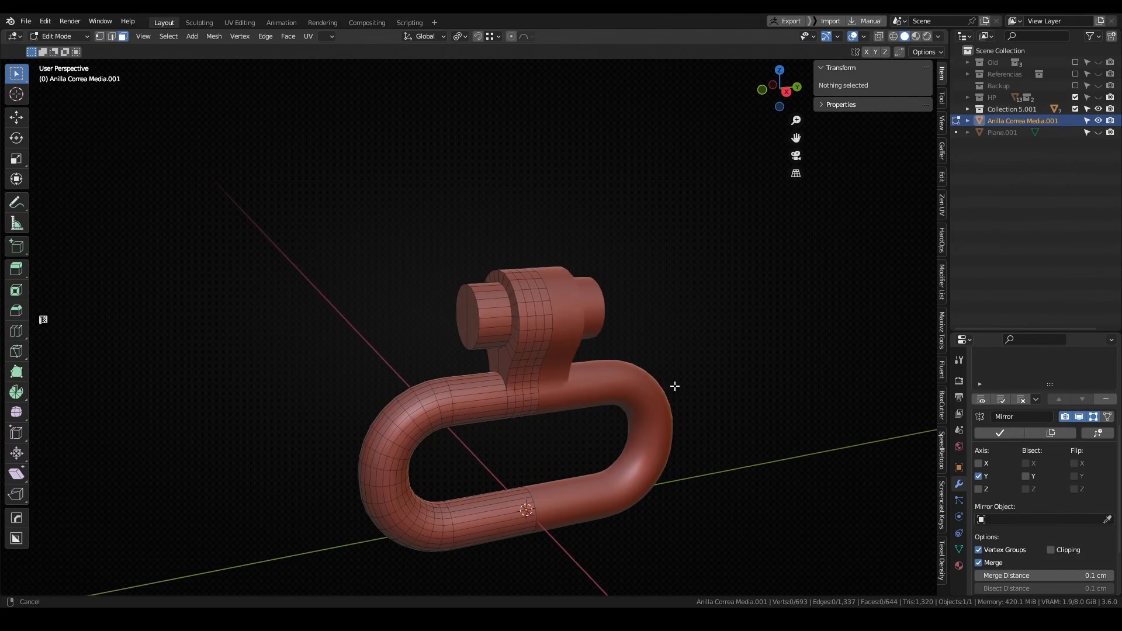
Step: Add a vertex group to the ring's mesh and rename it Group.left
middle_click_drag(675, 386, 727, 407)
scroll(1022, 514, "down", 2)
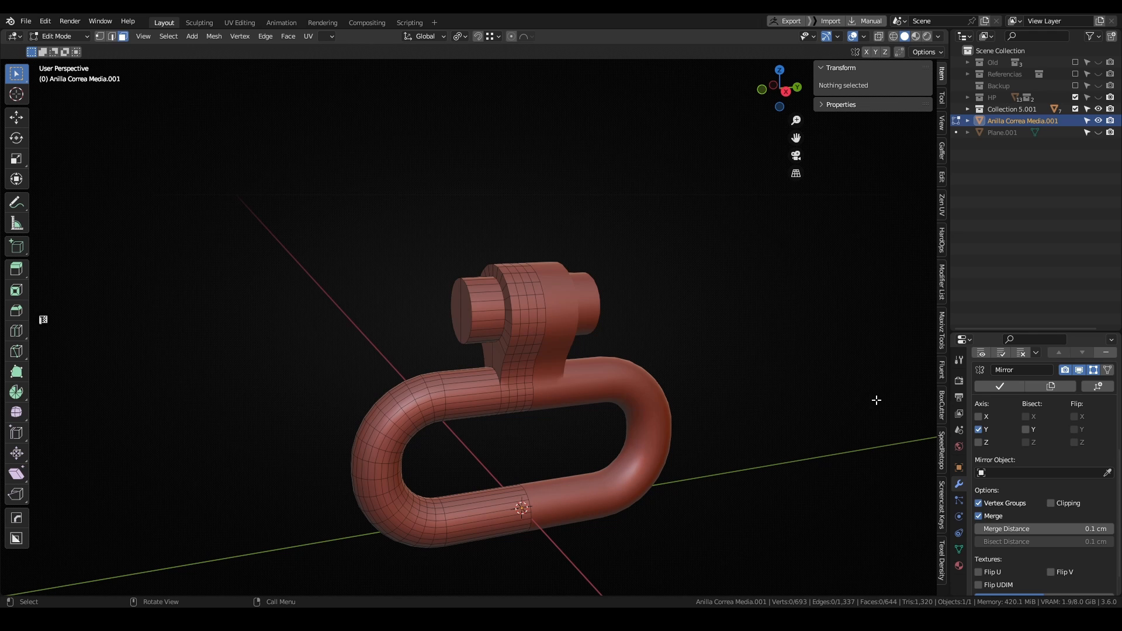
left_click(959, 548)
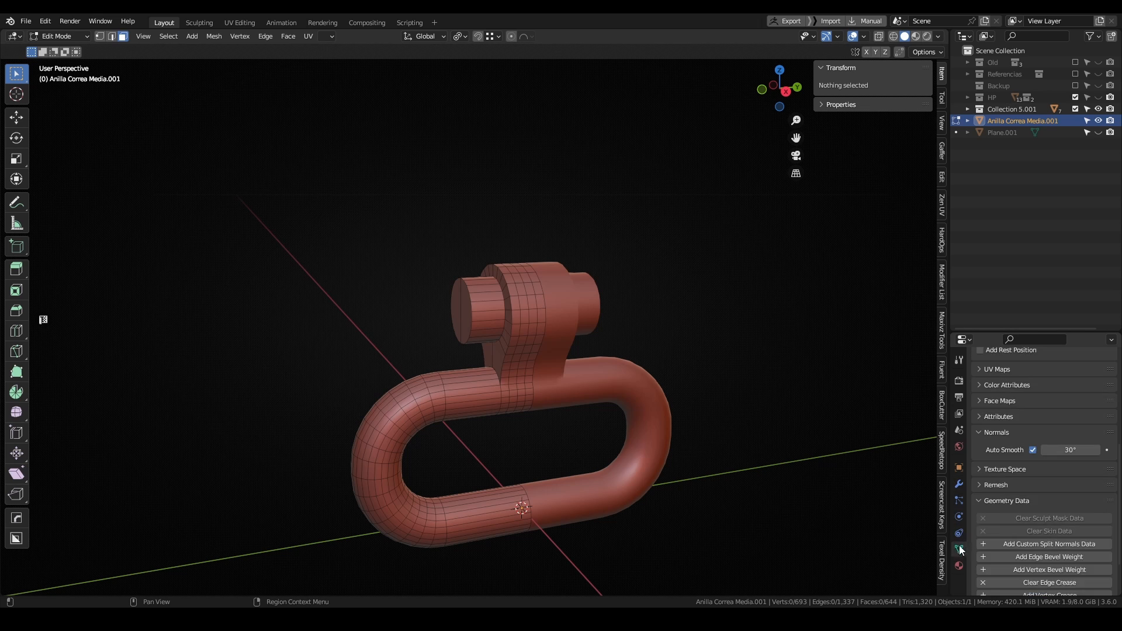
scroll(1031, 479, "up", 5)
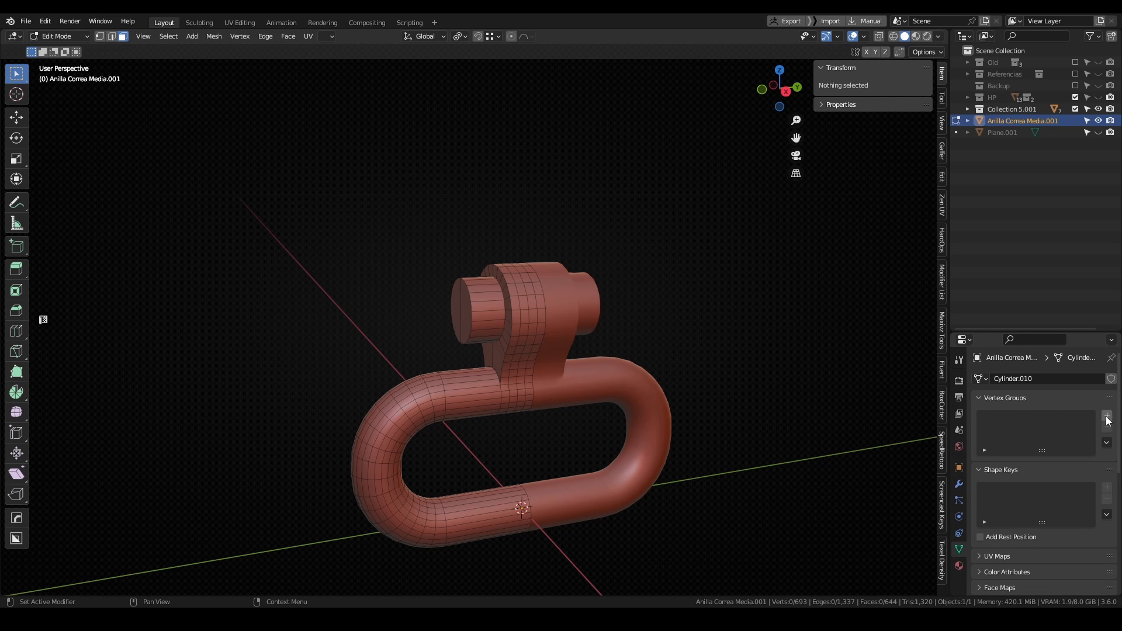
left_click(1107, 416)
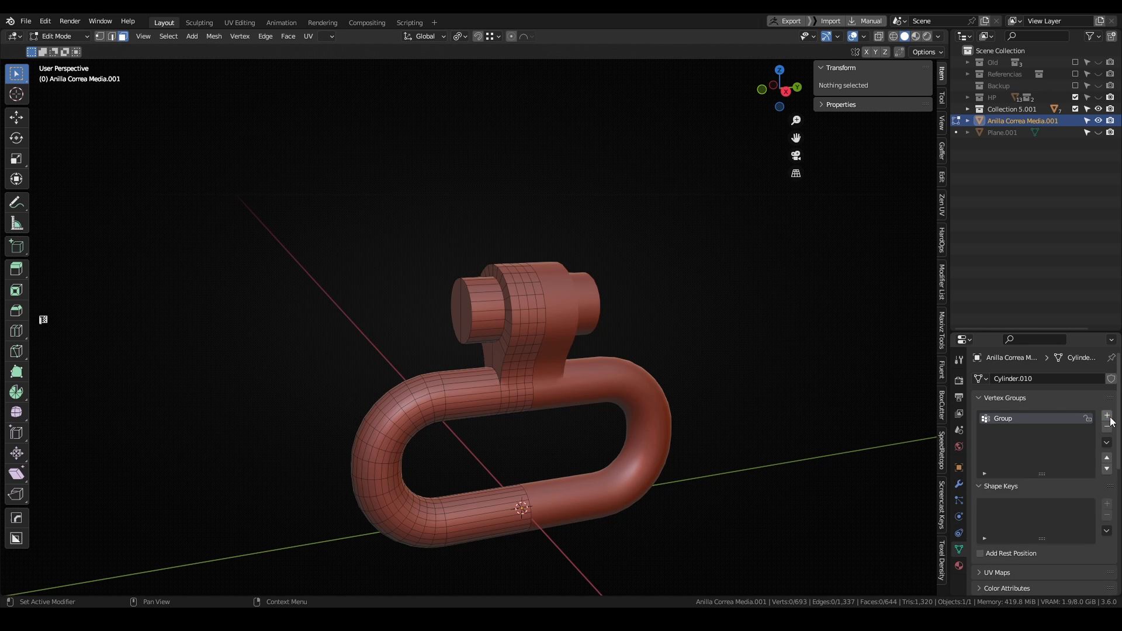
double_click(1013, 419)
left_click(1025, 419)
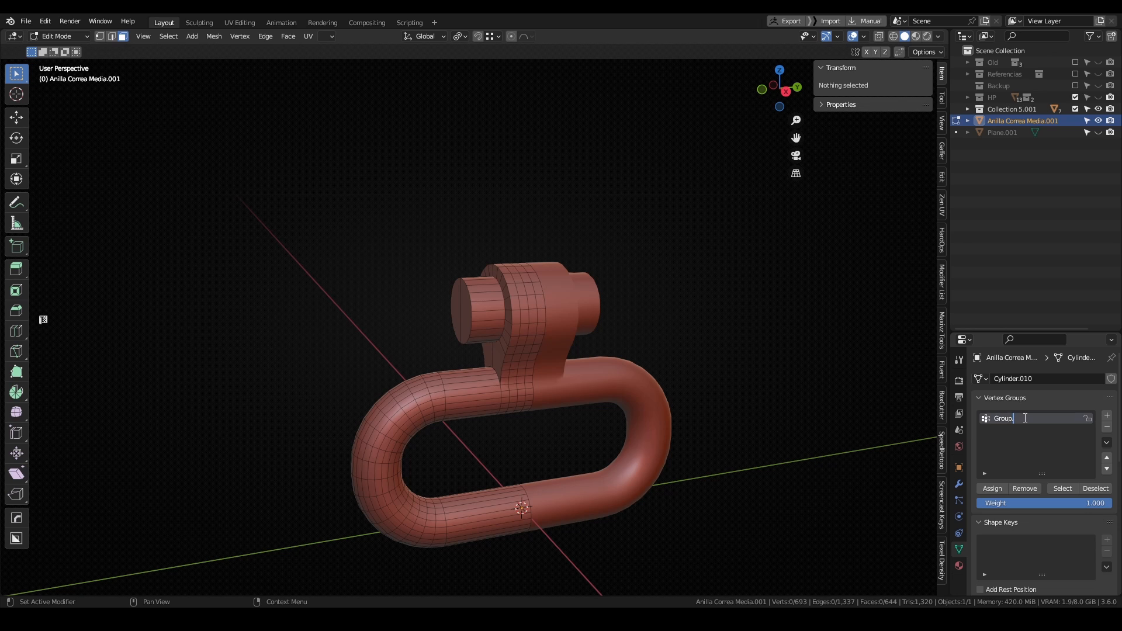
Step: Select two adjacent faces on top of the ring's upper barrel and add a second vertex group named Group.right
middle_click_drag(508, 315, 525, 309)
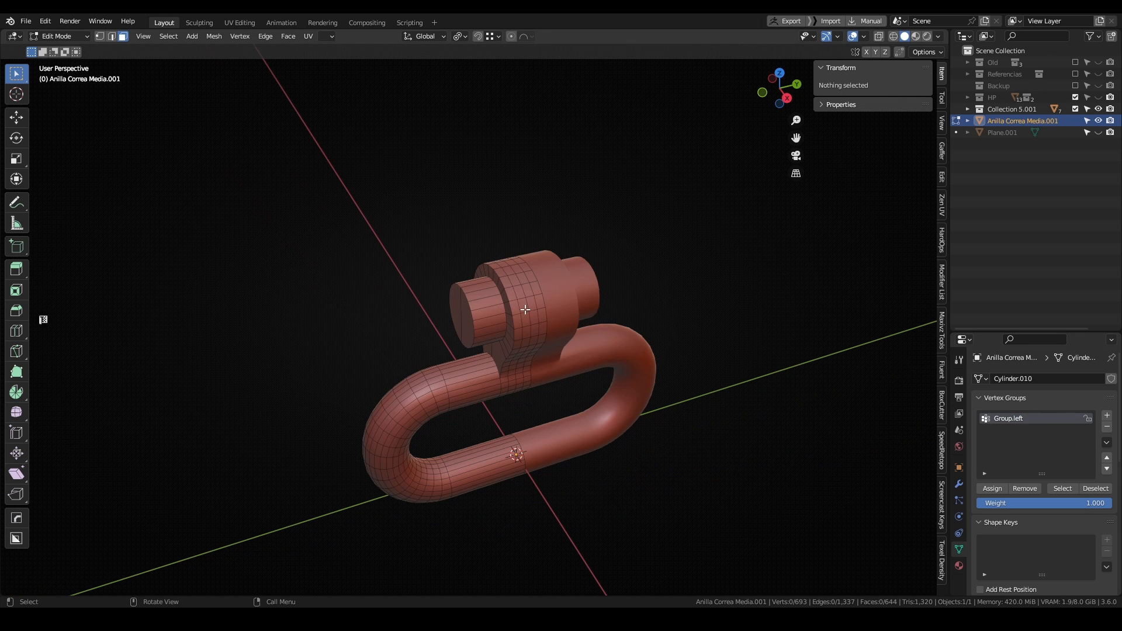
left_click(499, 269)
left_click(506, 280, "shift")
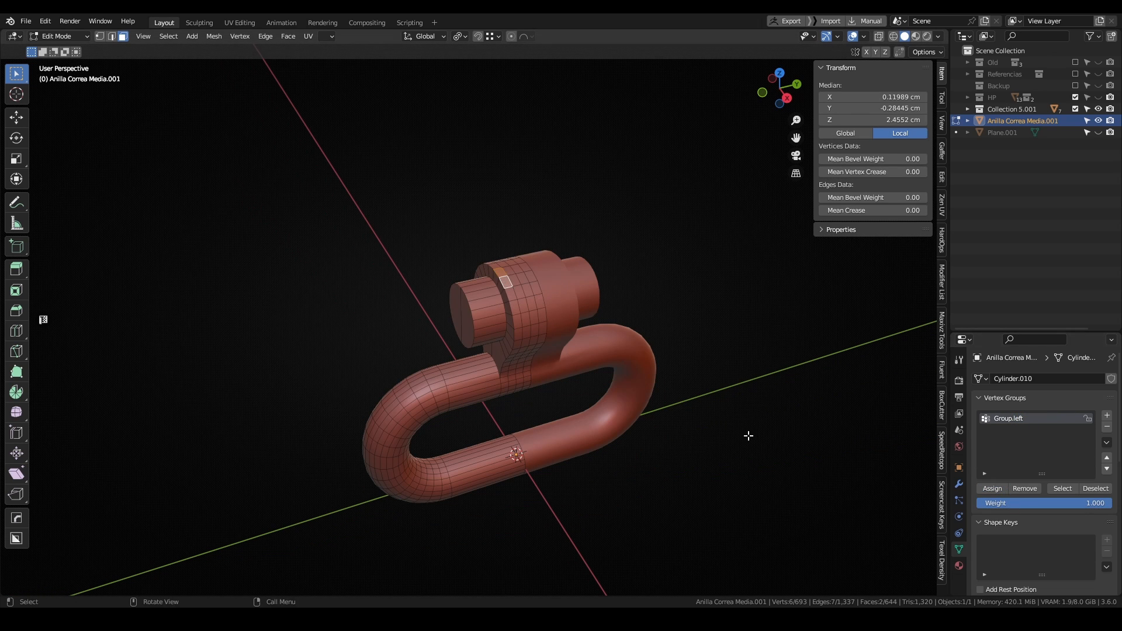
middle_click_drag(749, 436, 1061, 418)
left_click(1107, 416)
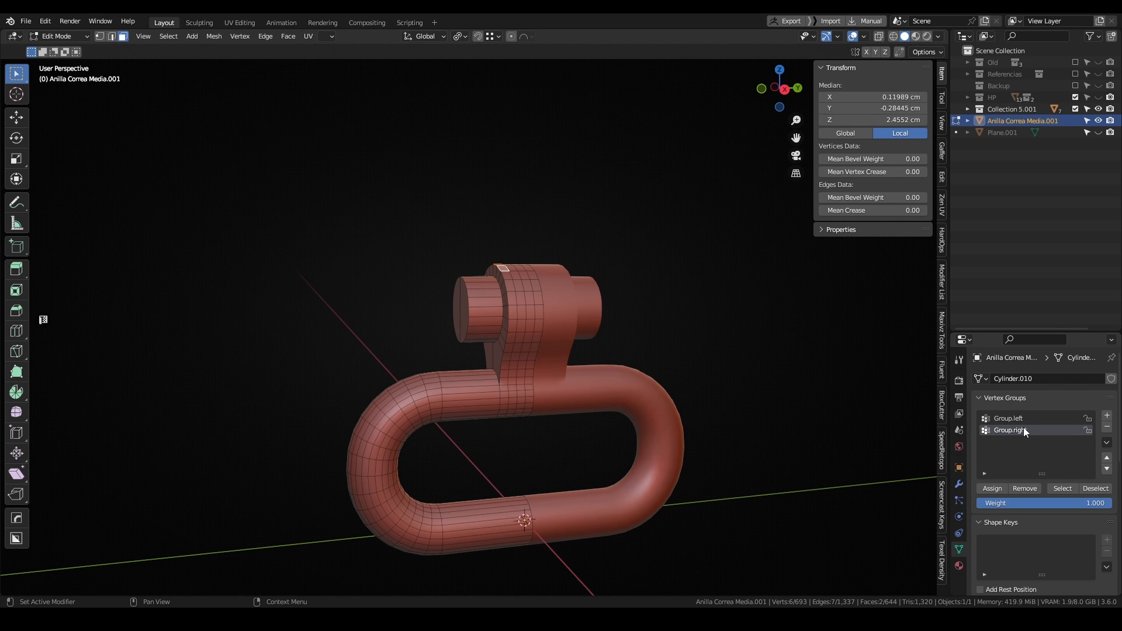
Step: Return the ring to Object Mode and open its modifier settings
middle_click_drag(720, 323, 726, 348)
key("Tab")
left_click(959, 484)
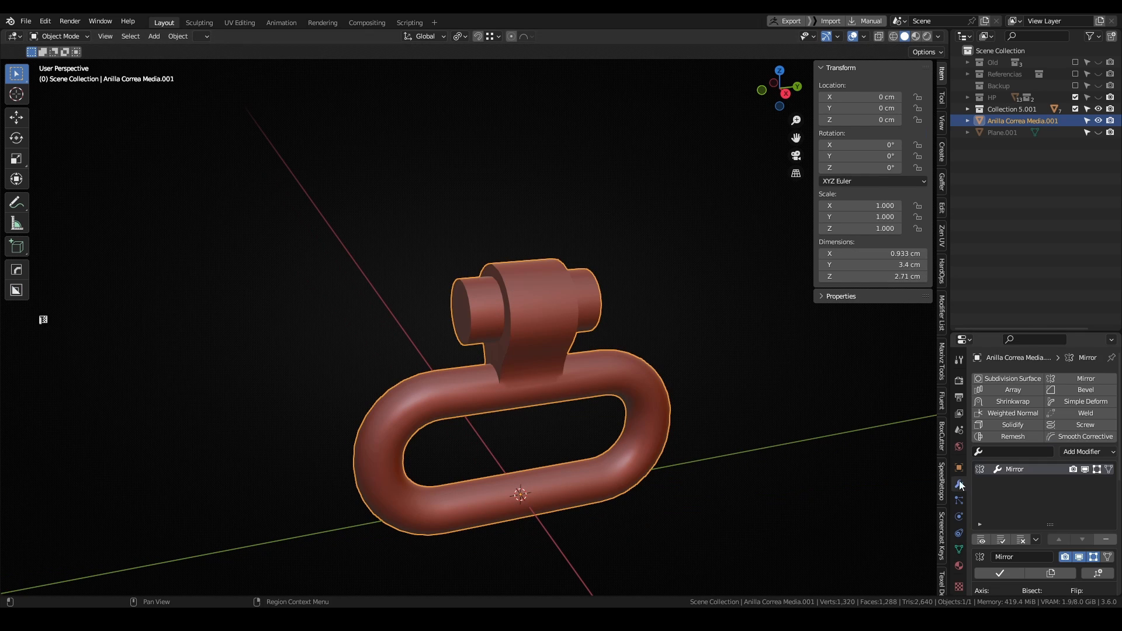
Step: Switch the ring to Edit Mode and select the faces of its vertex groups Group.left and Group.right to check which faces each contains
scroll(1014, 520, "down", 1)
left_click(959, 549)
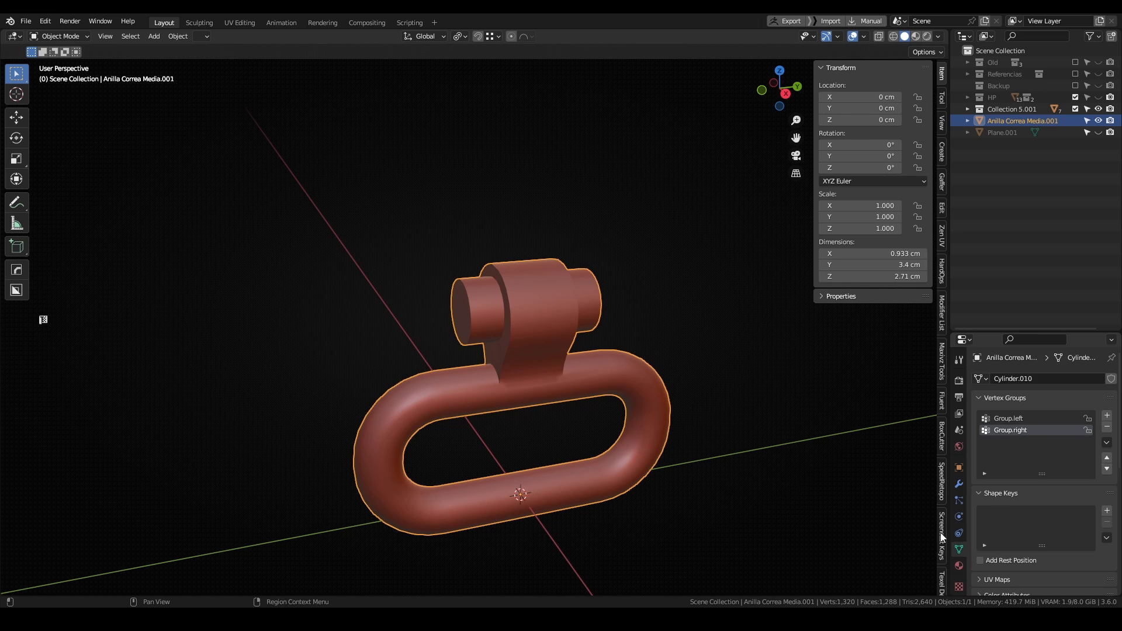
key("Tab")
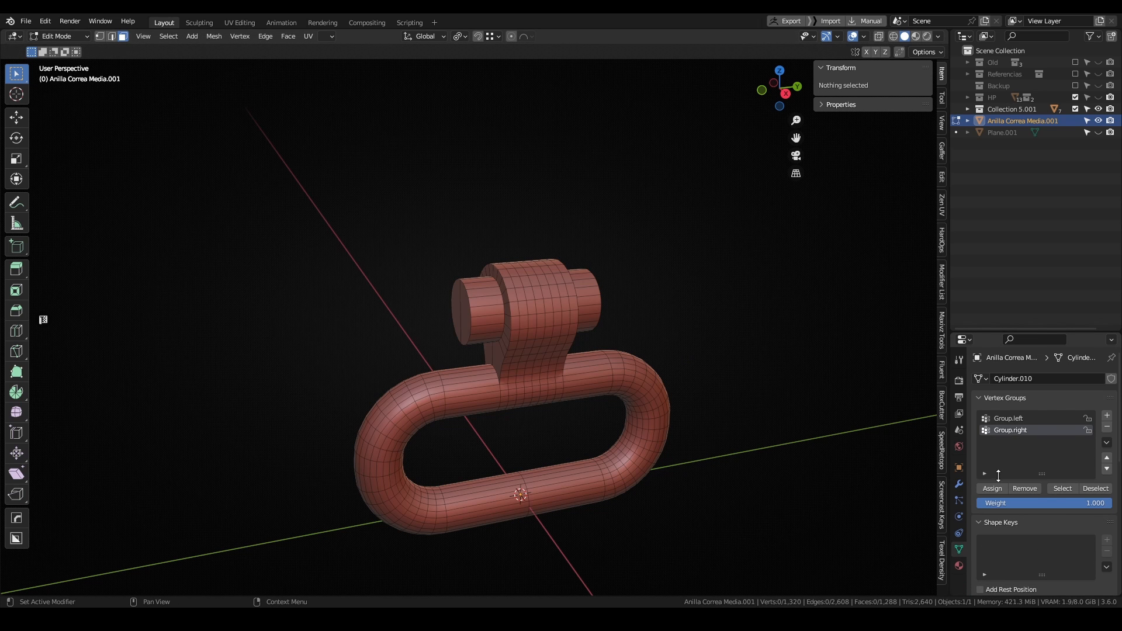
left_click(1061, 488)
middle_click_drag(888, 403, 767, 387)
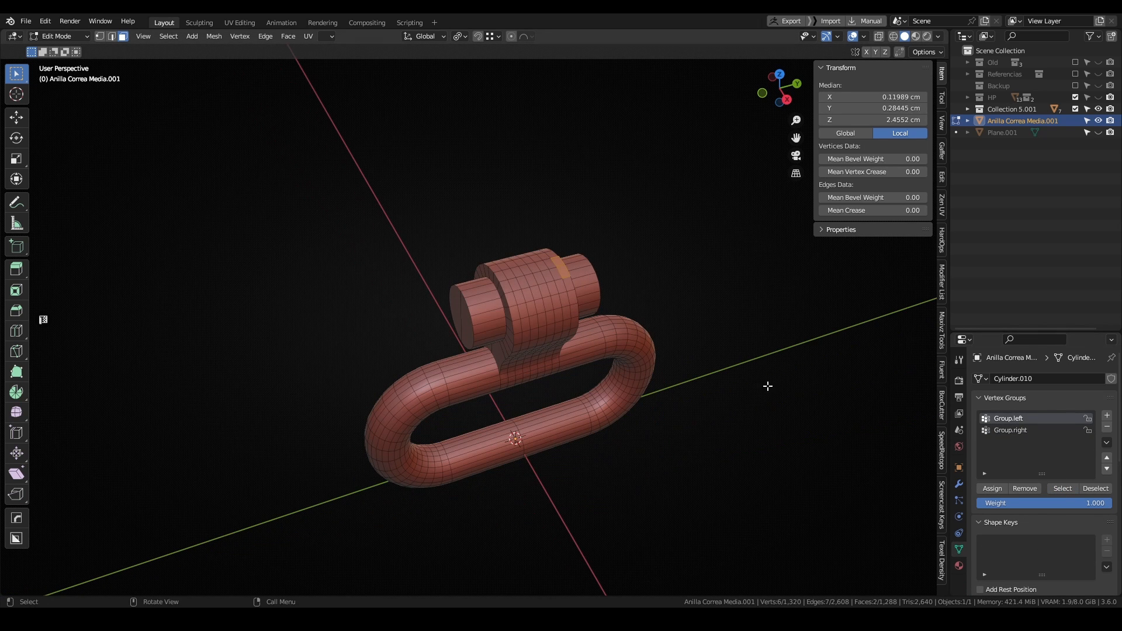
left_click(1065, 486)
middle_click_drag(709, 416, 663, 371)
left_click(905, 402)
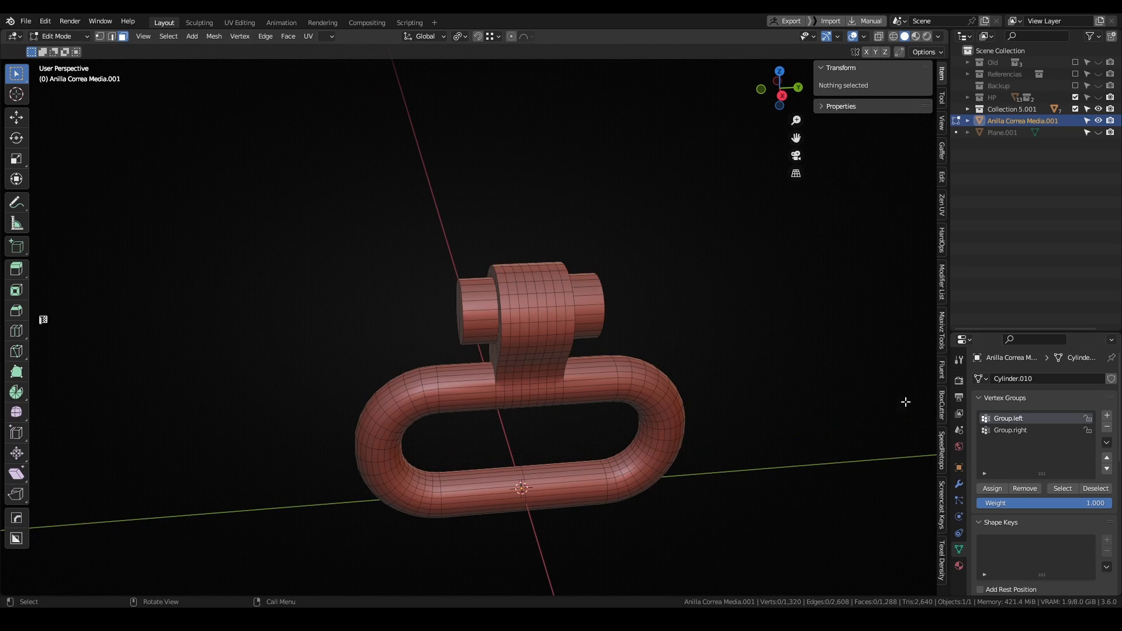
left_click(1052, 487)
left_click(724, 315)
middle_click_drag(723, 316, 665, 357)
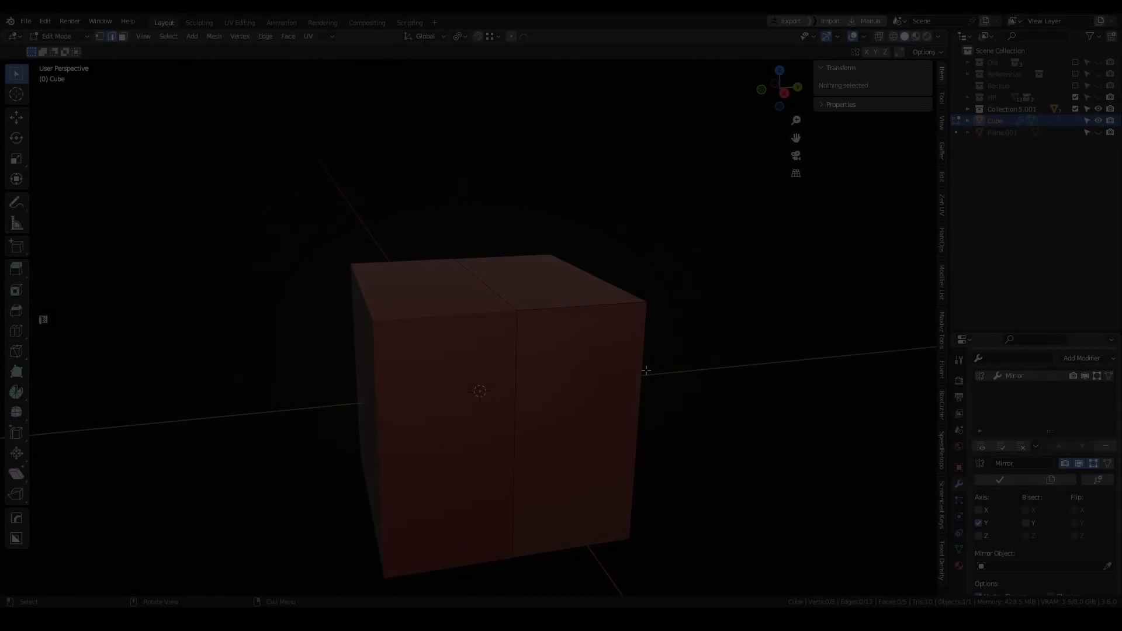
Step: Turn on Bisect for the Y axis of the cube's Mirror modifier and try moving the top centre edge in the YZ plane
middle_click_drag(645, 371, 692, 380)
scroll(1046, 479, "down", 1)
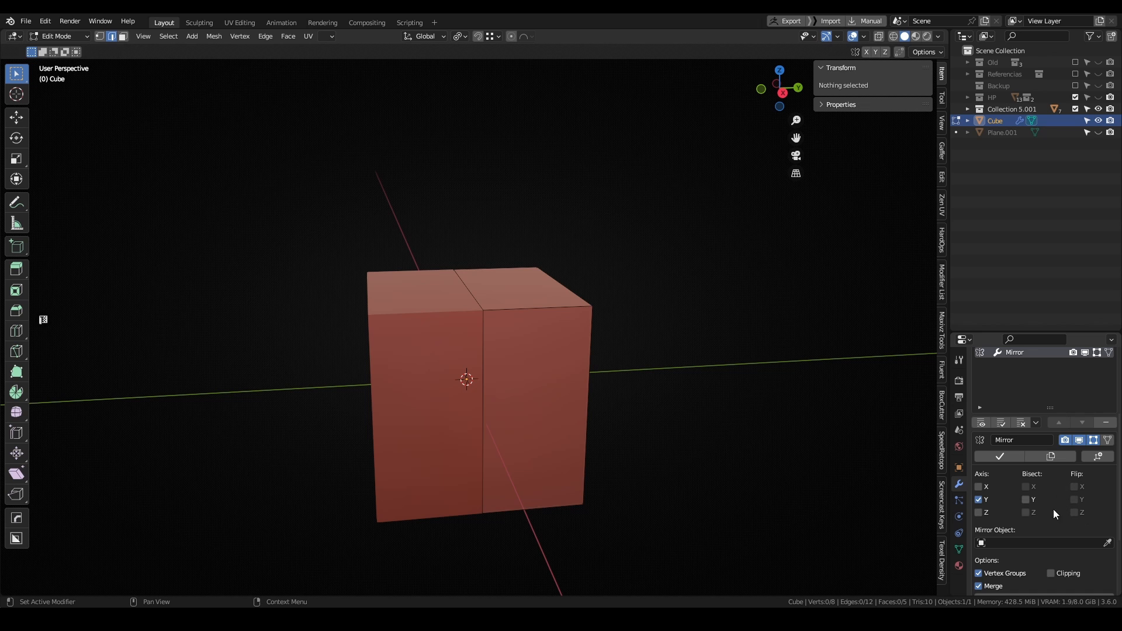
left_click(1026, 500)
middle_click_drag(672, 374, 491, 326)
left_click(490, 325)
key("g")
key("shift+x")
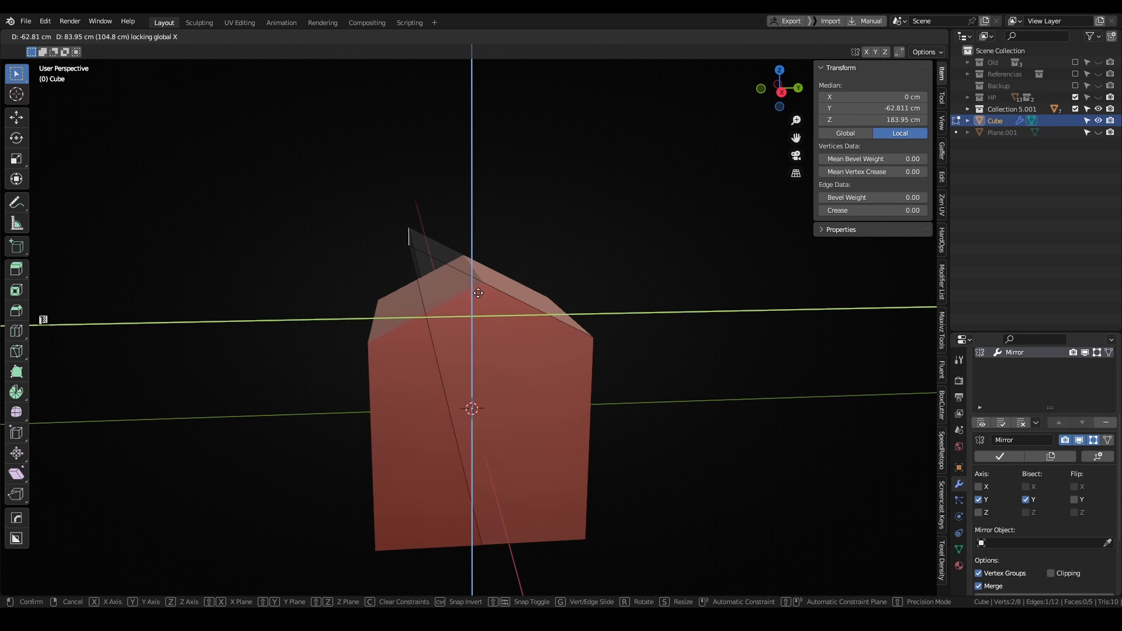
right_click(553, 300)
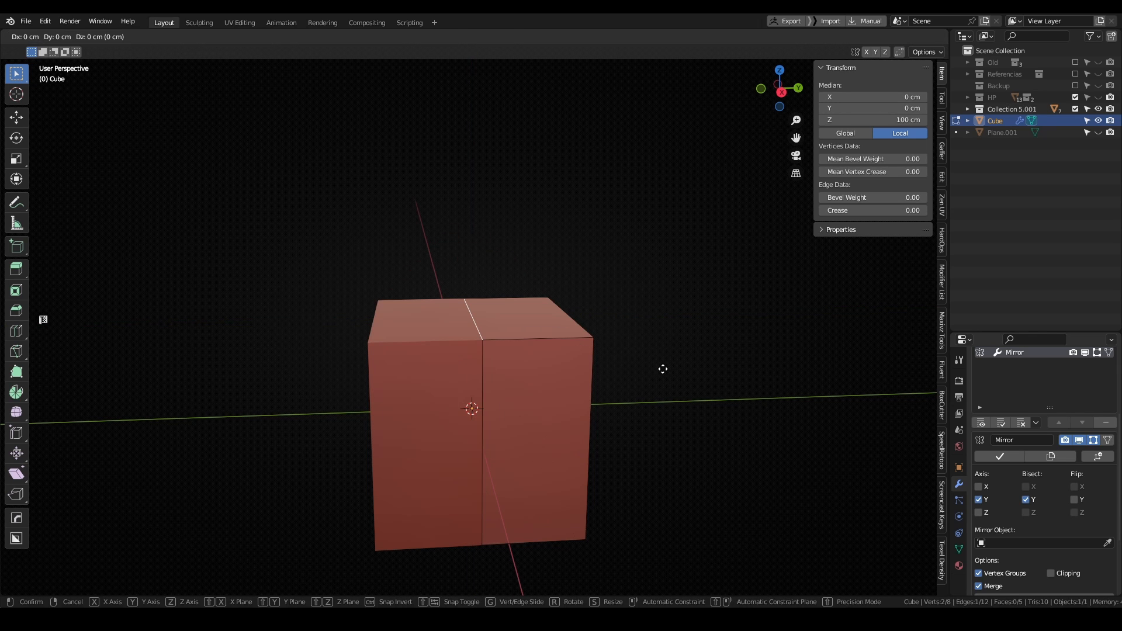
Step: Toggle the Y Flip on and off, then move the cube's top centre edge upward across the mirror plane in the YZ plane
left_click(1074, 500)
left_click(1074, 500)
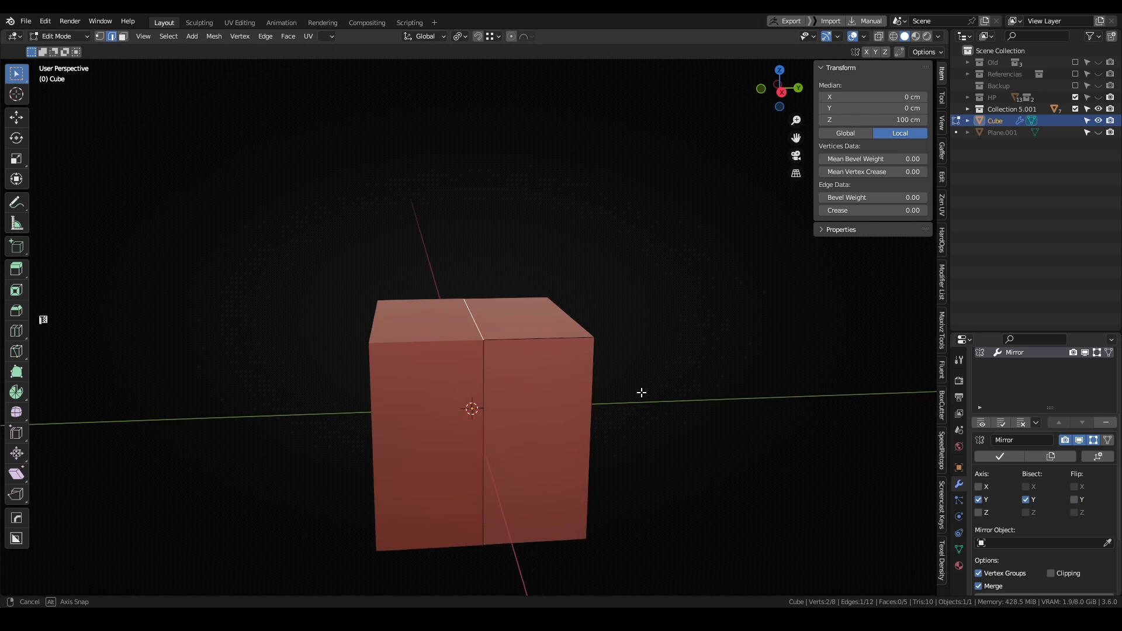
key("g")
key("shift+x")
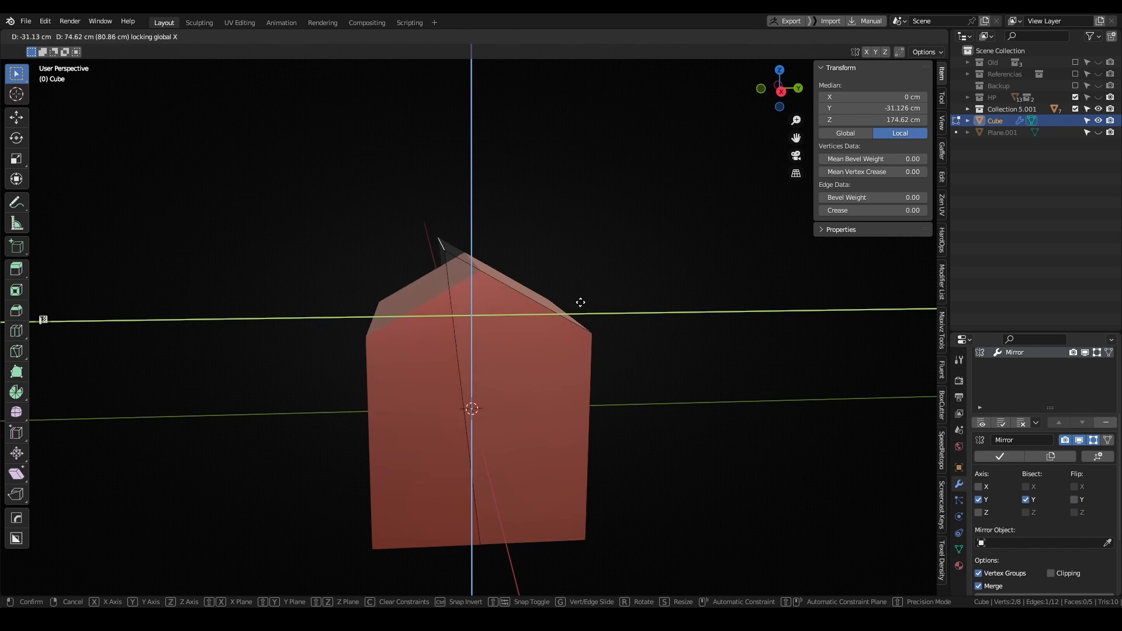
left_click(526, 261)
Step: Return the cube to Object Mode and compare its shape while toggling the Y axis Bisect and Flip off and on
middle_click_drag(547, 307, 527, 312)
key("Tab")
middle_click_drag(485, 274, 502, 294)
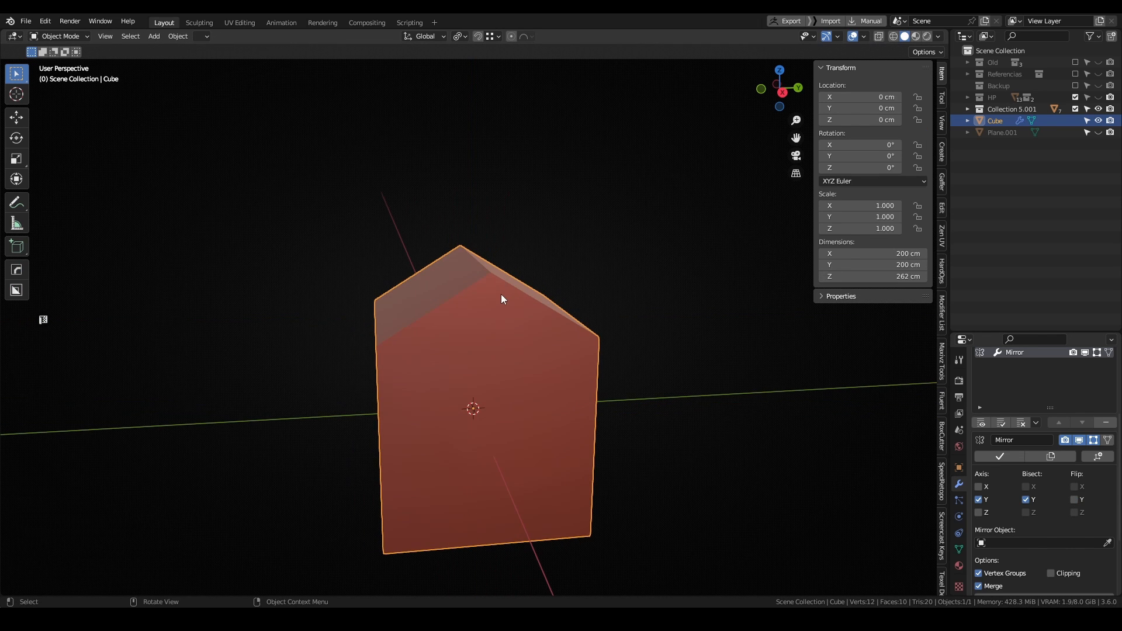
left_click(1029, 499)
left_click(1027, 499)
left_click(1028, 499)
left_click(1027, 499)
left_click(1077, 500)
left_click(1077, 500)
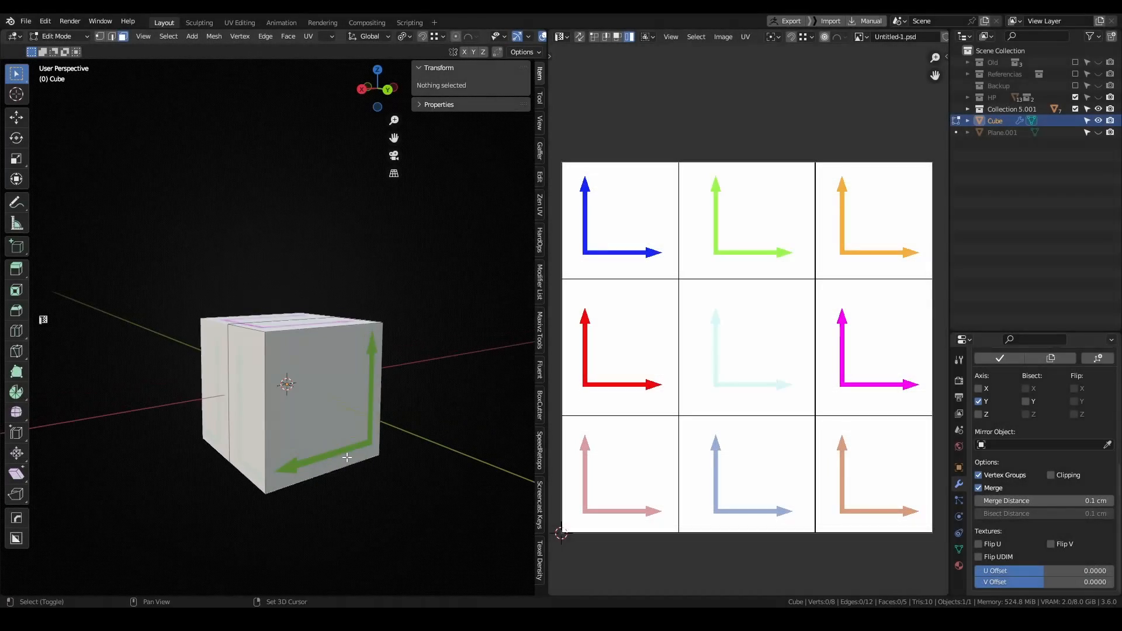
Step: Toggle the Mirror modifier's Flip U and Flip V in turn to compare the arrow texture on the cube's mirrored side
middle_click_drag(346, 457, 352, 454)
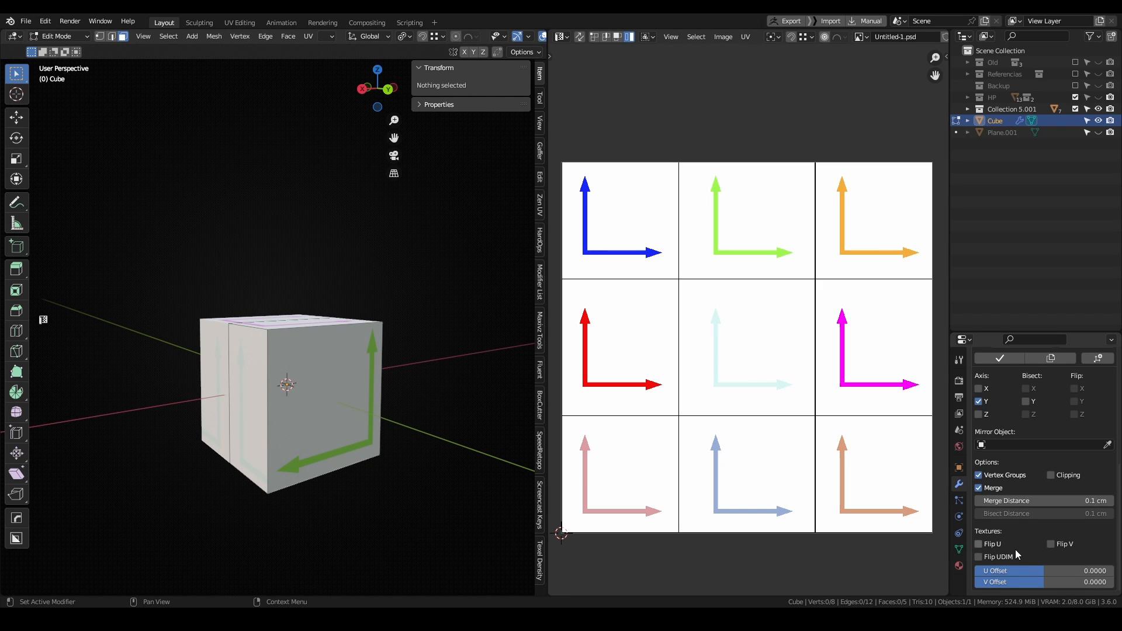
middle_click_drag(445, 462, 377, 434)
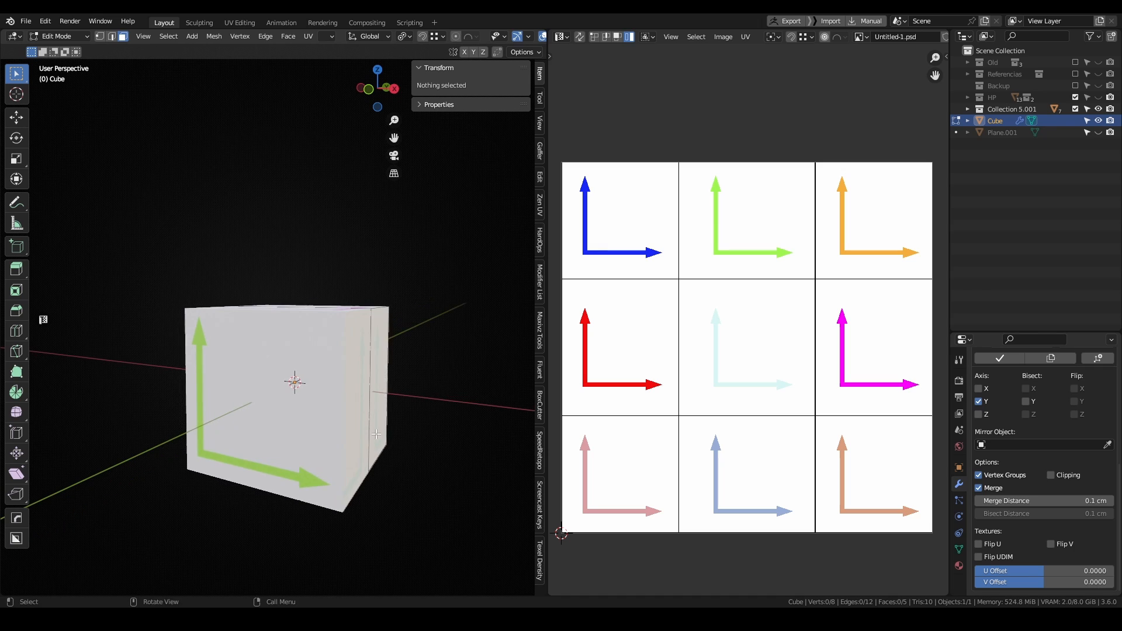
left_click(979, 544)
left_click(992, 547)
left_click(992, 547)
left_click(992, 547)
left_click(1059, 549)
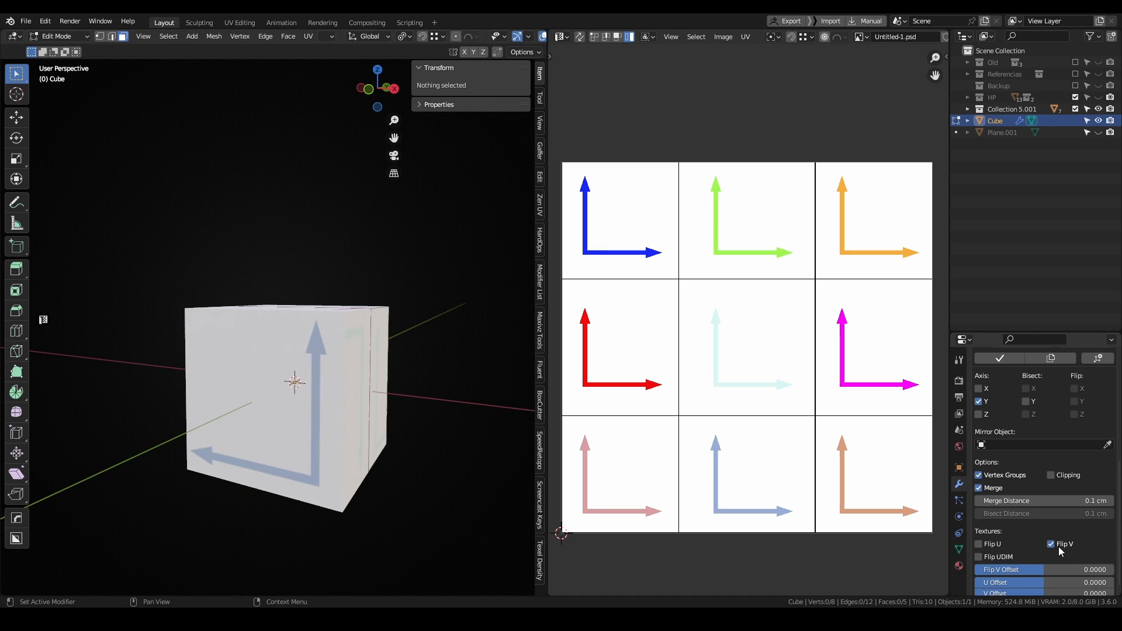
left_click(1059, 550)
Step: Set the Mirror modifier's U Offset to 0.65 and V Offset to 1.0, then view the textured cube in Object Mode
left_click_drag(1040, 577, 1112, 582)
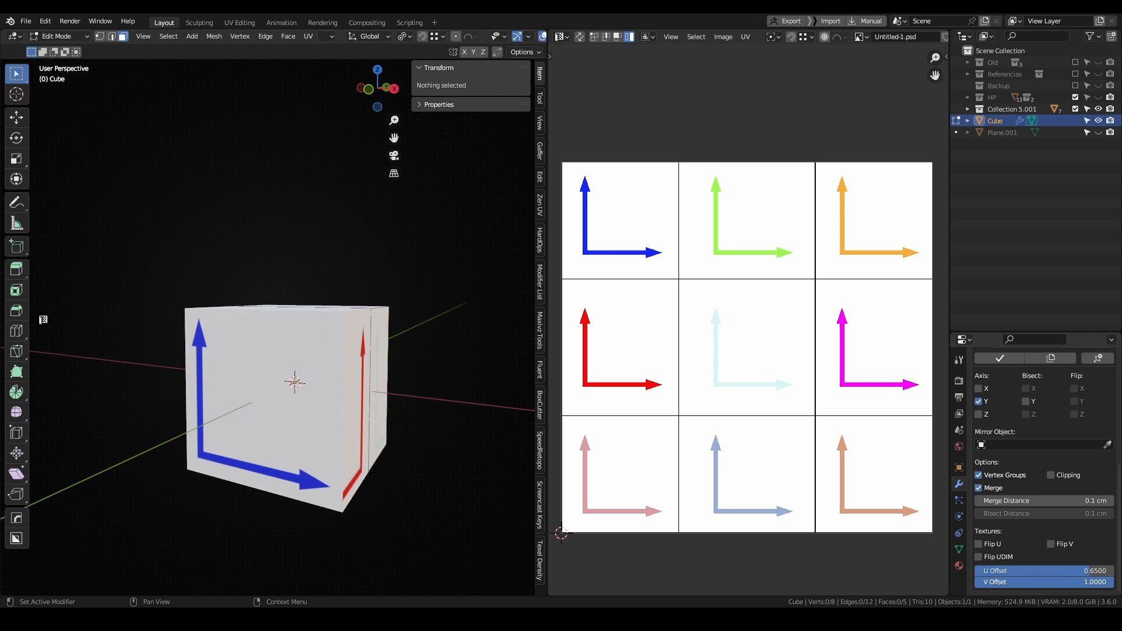
scroll(368, 436, "down", 1)
middle_click_drag(365, 436, 351, 502)
key("Tab")
scroll(342, 447, "down", 1)
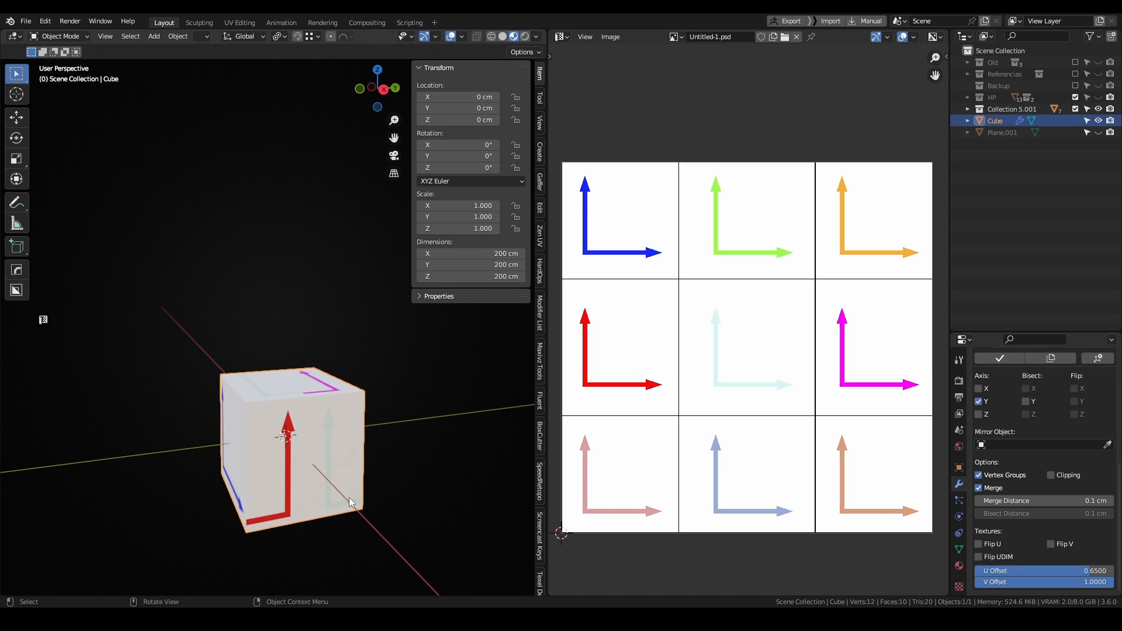